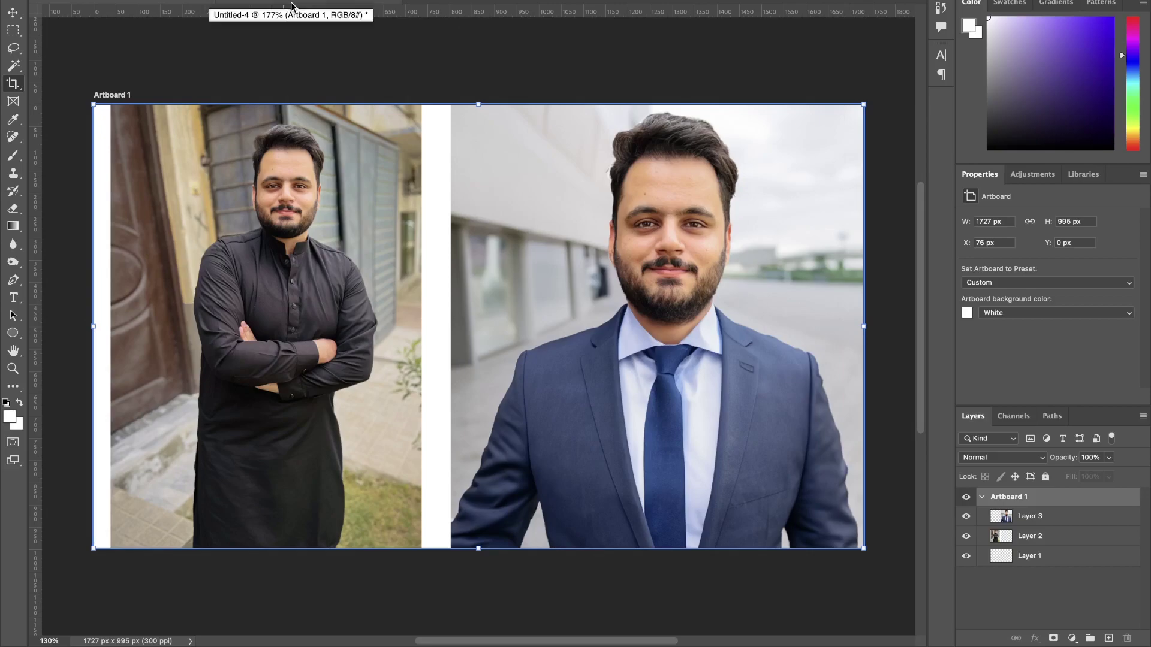
# - Bring the Untitled-4 document with the black-shirt photo to the front
pyautogui.click(292, 6)
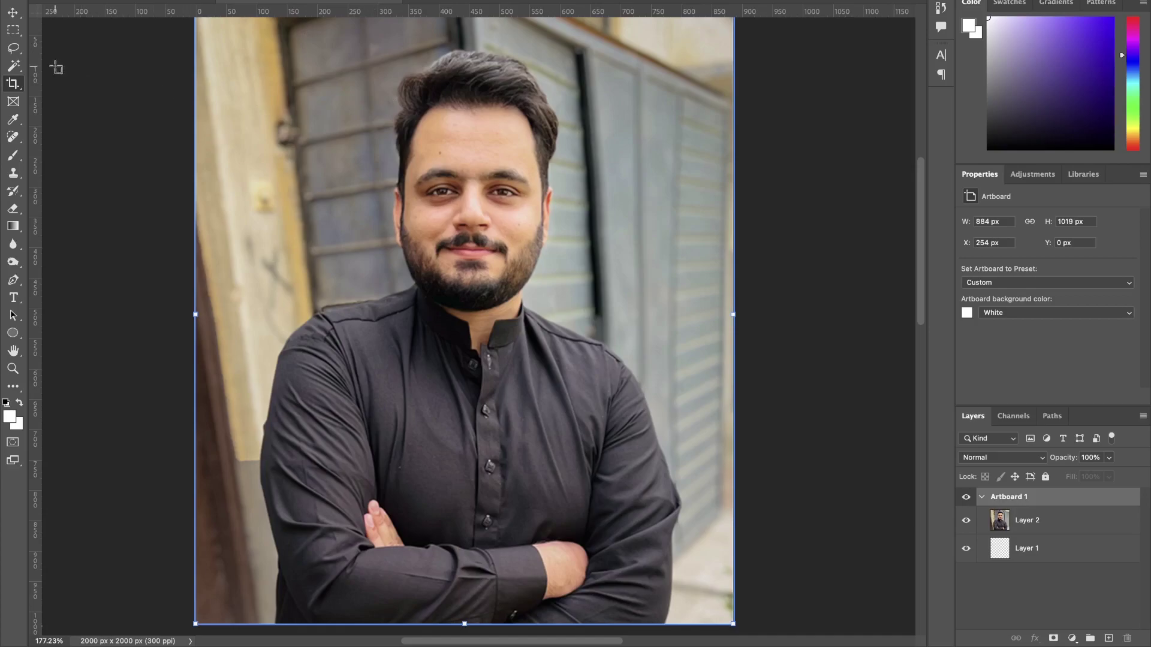
# - Merge the photo layer Layer 2 down into Layer 1
pyautogui.click(14, 33)
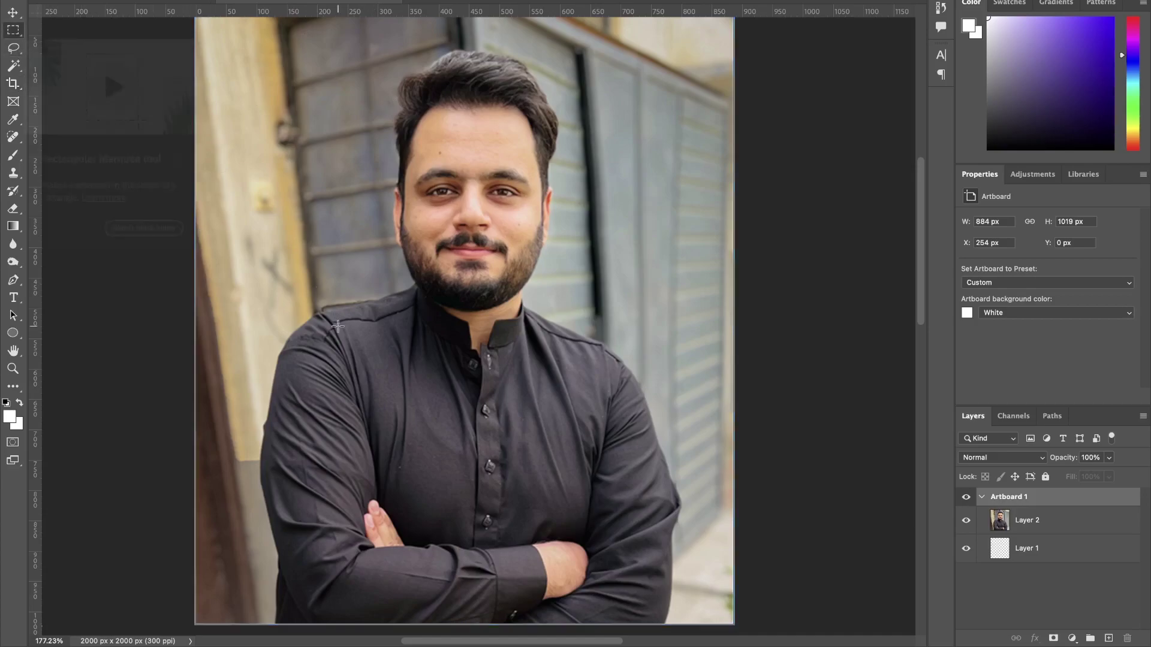
pyautogui.click(1065, 528)
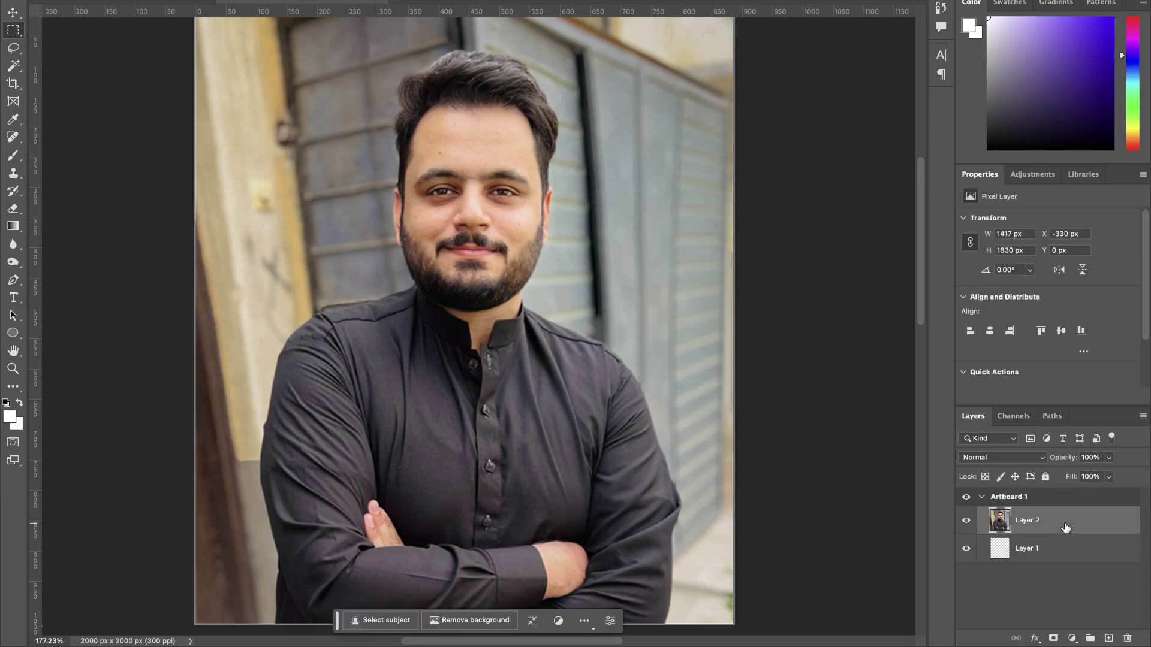
pyautogui.hotkey('ctrl', 'e')
# - Try a 'professional dressing' Generative Fill on the torso, then undo the generated suit
pyautogui.moveTo(242, 301); pyautogui.dragTo(686, 628)
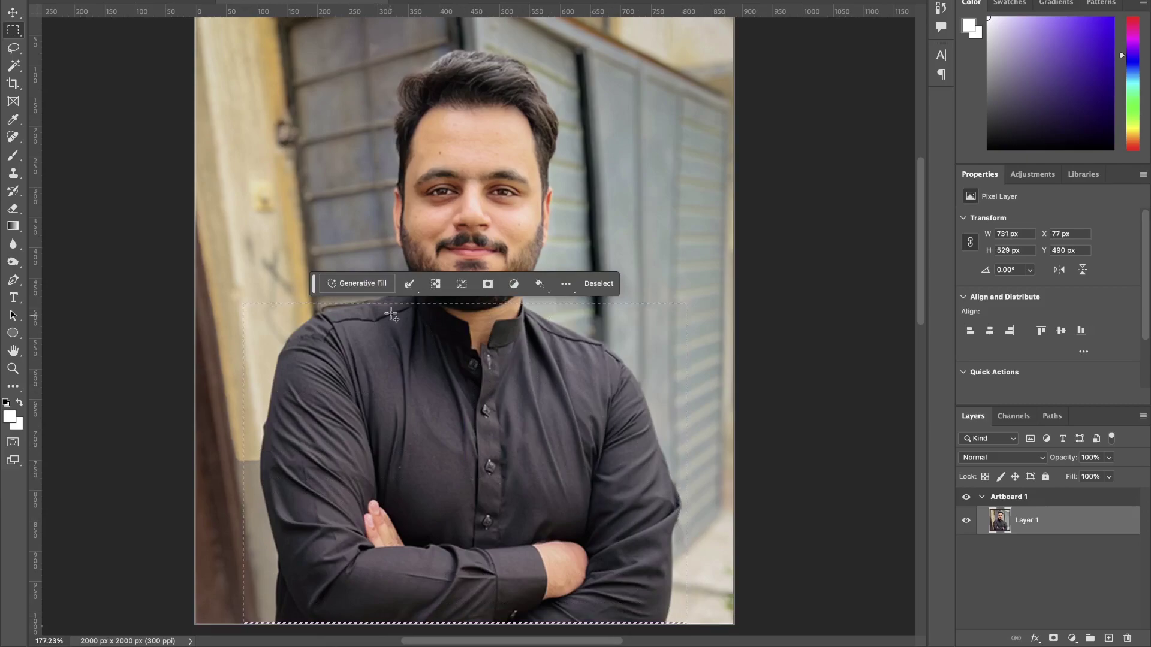
pyautogui.click(375, 282)
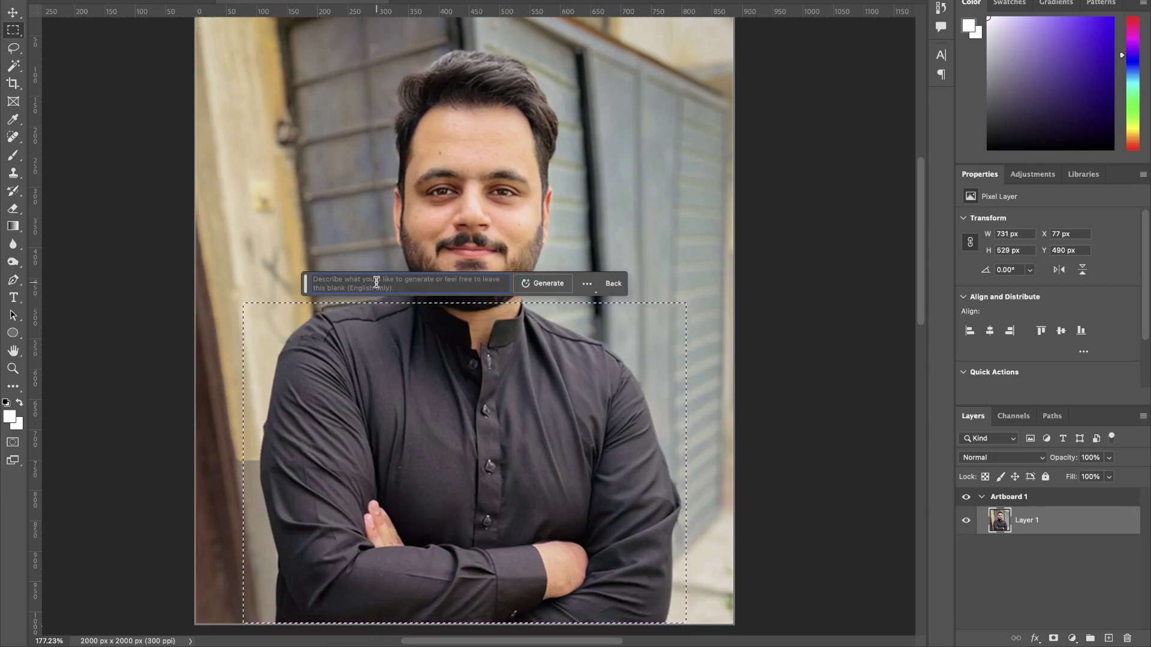
pyautogui.moveTo(376, 283)
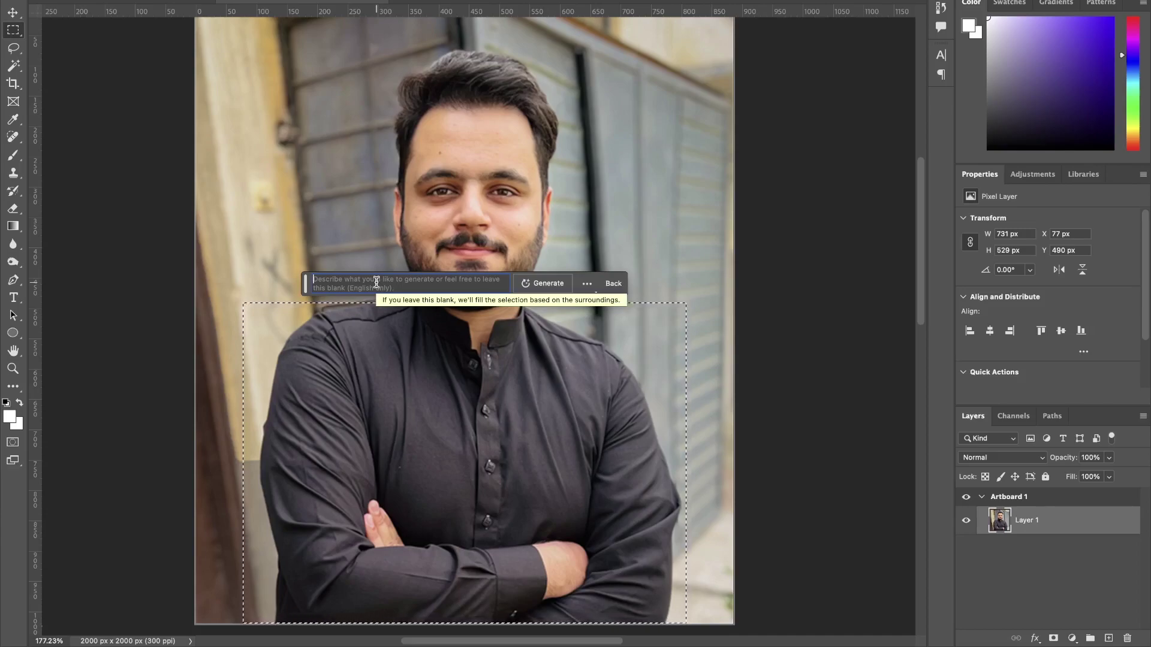
pyautogui.write('pr')
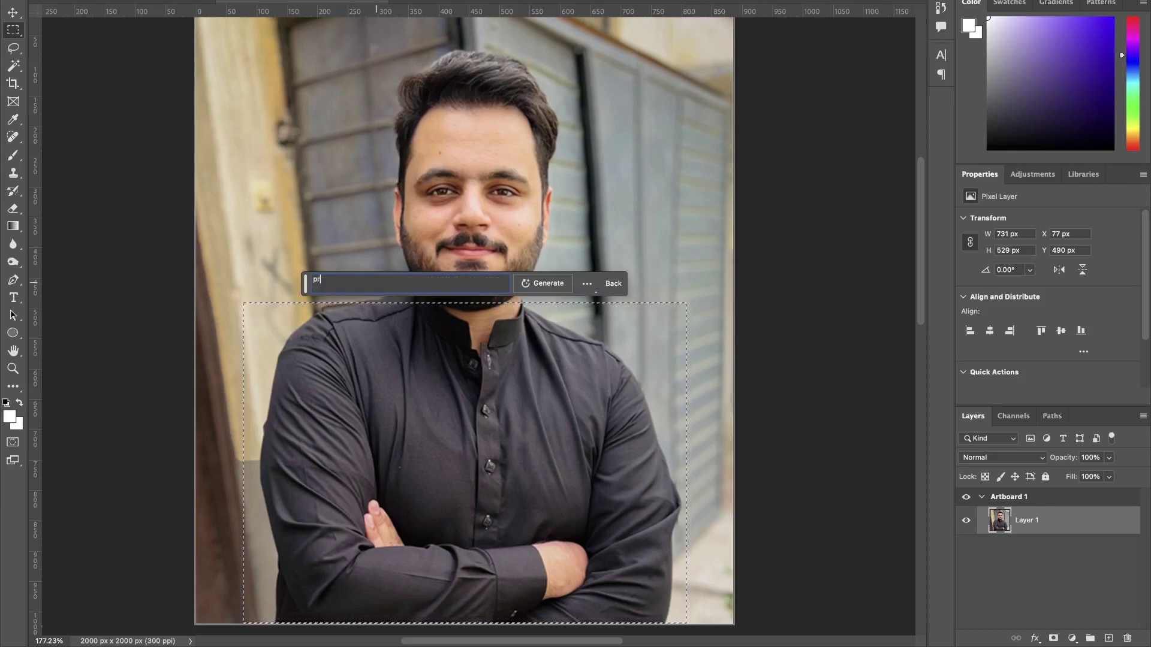
pyautogui.write('ofessional ')
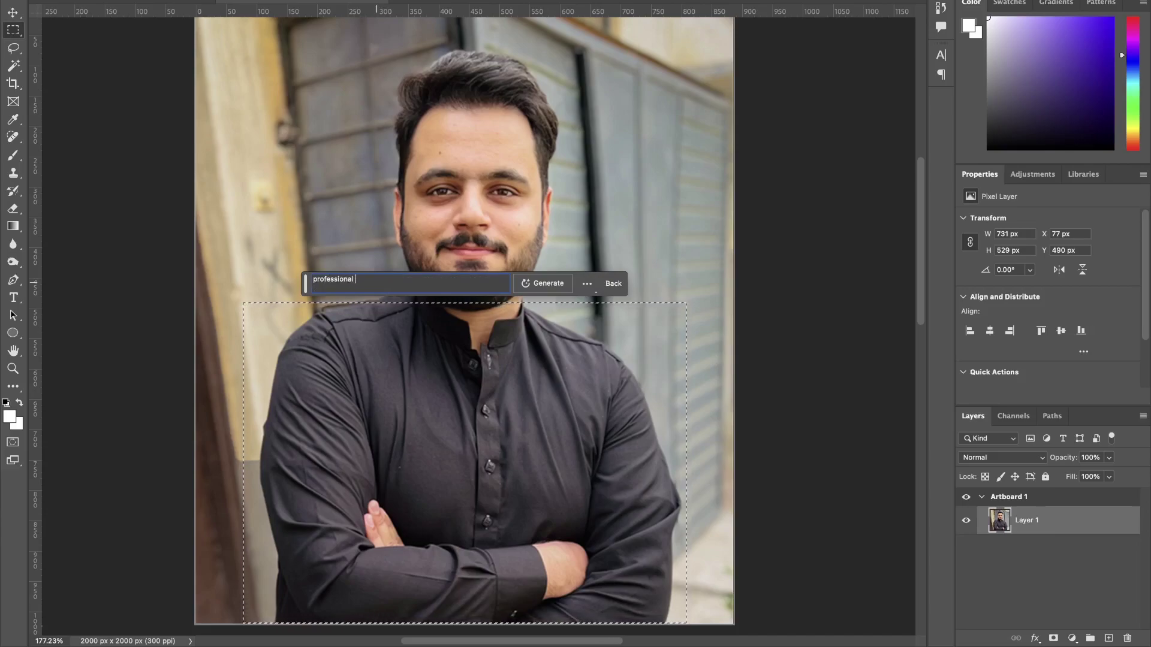
pyautogui.write('dress')
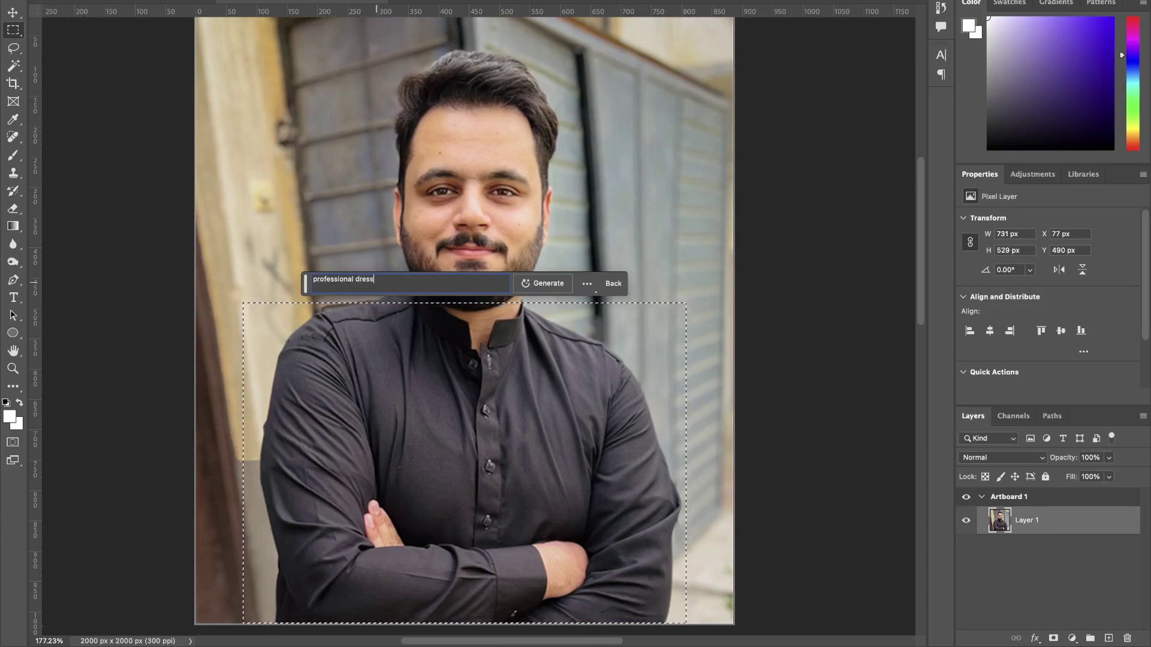
pyautogui.write('ing')
pyautogui.press('Return')
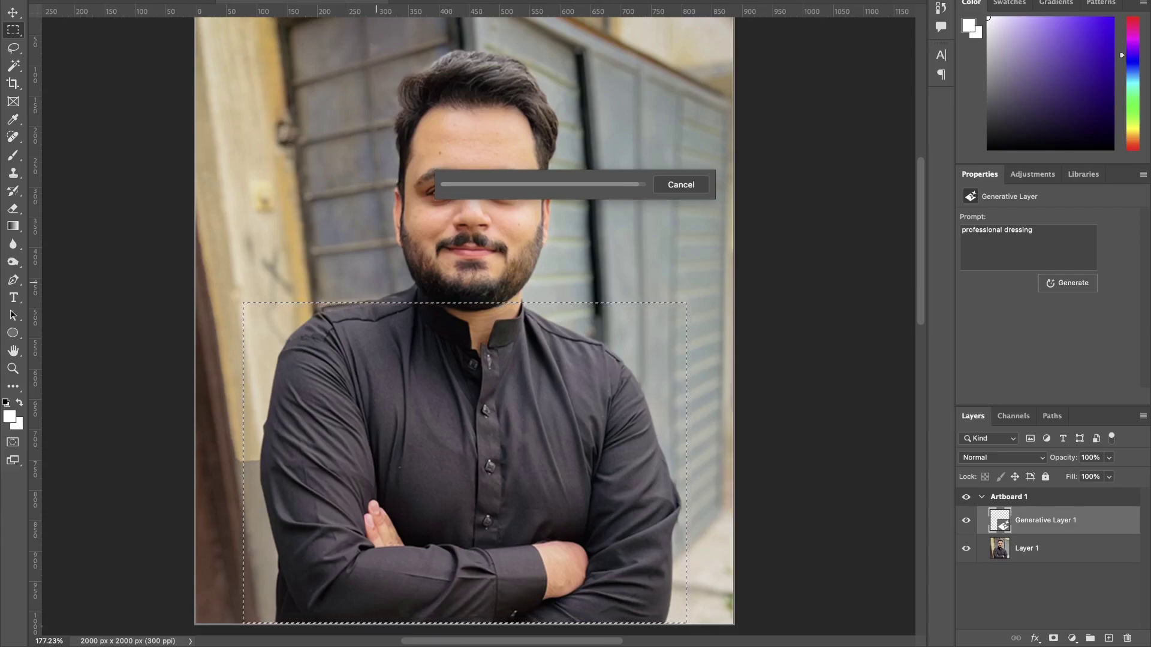
pyautogui.click(1074, 339)
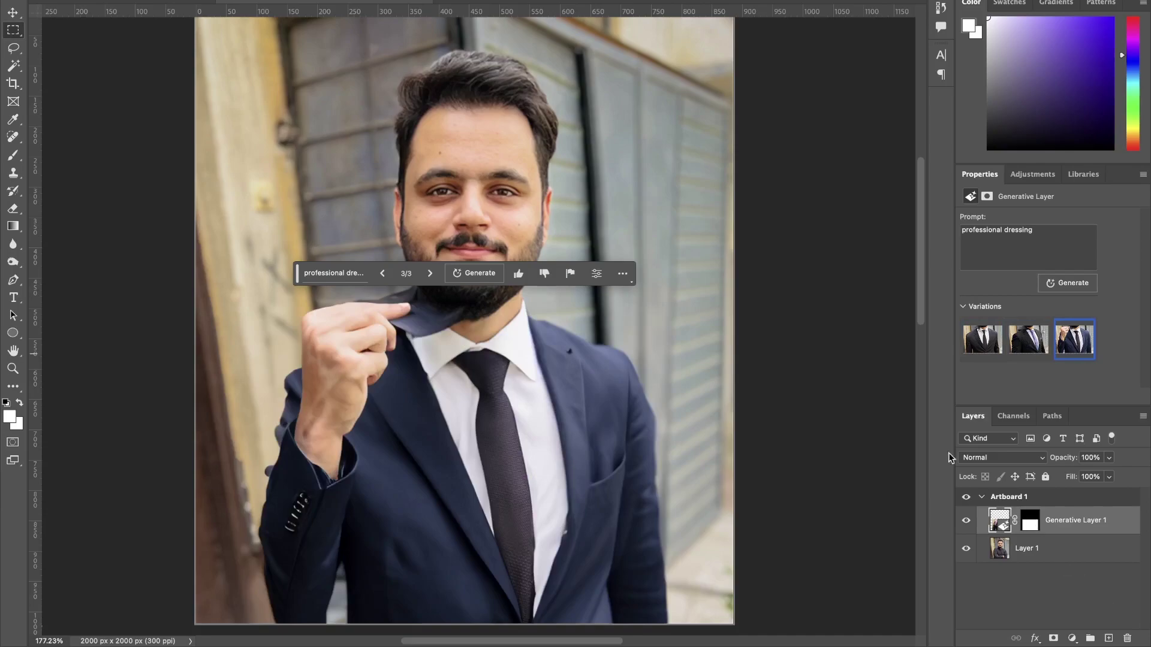
pyautogui.hotkey('ctrl', 'z')
pyautogui.hotkey('ctrl', 'z')
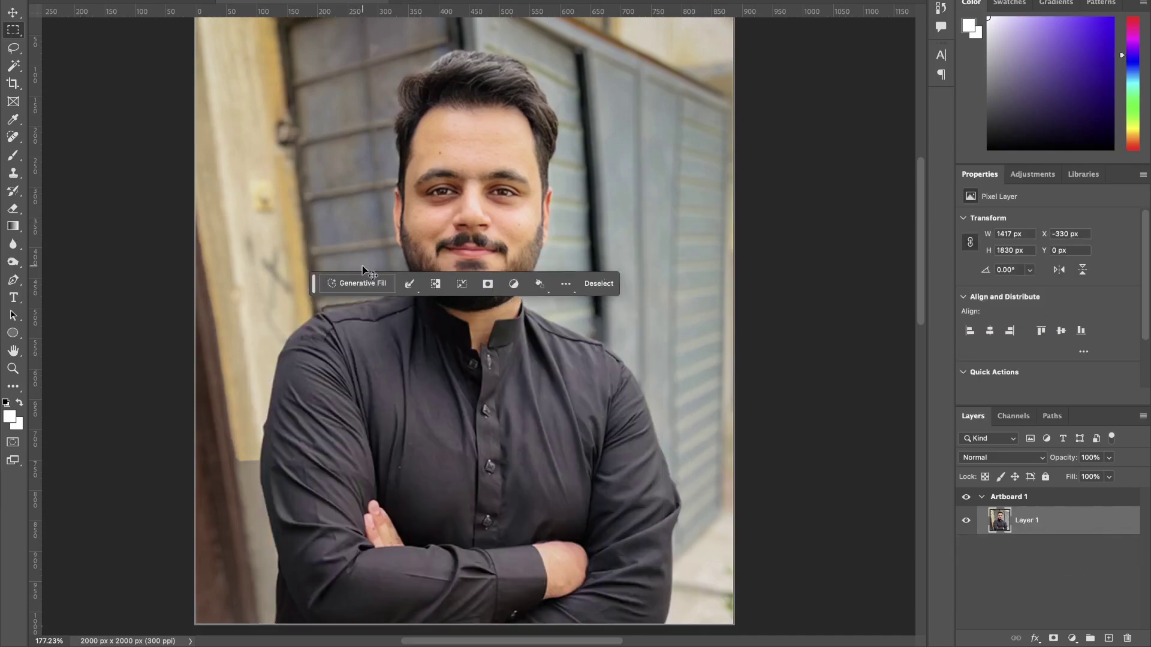
# - Reselect the torso and generate a navy suit, white shirt and blue tie with 'professional dressing'
pyautogui.click(272, 271)
pyautogui.moveTo(251, 268); pyautogui.dragTo(686, 641)
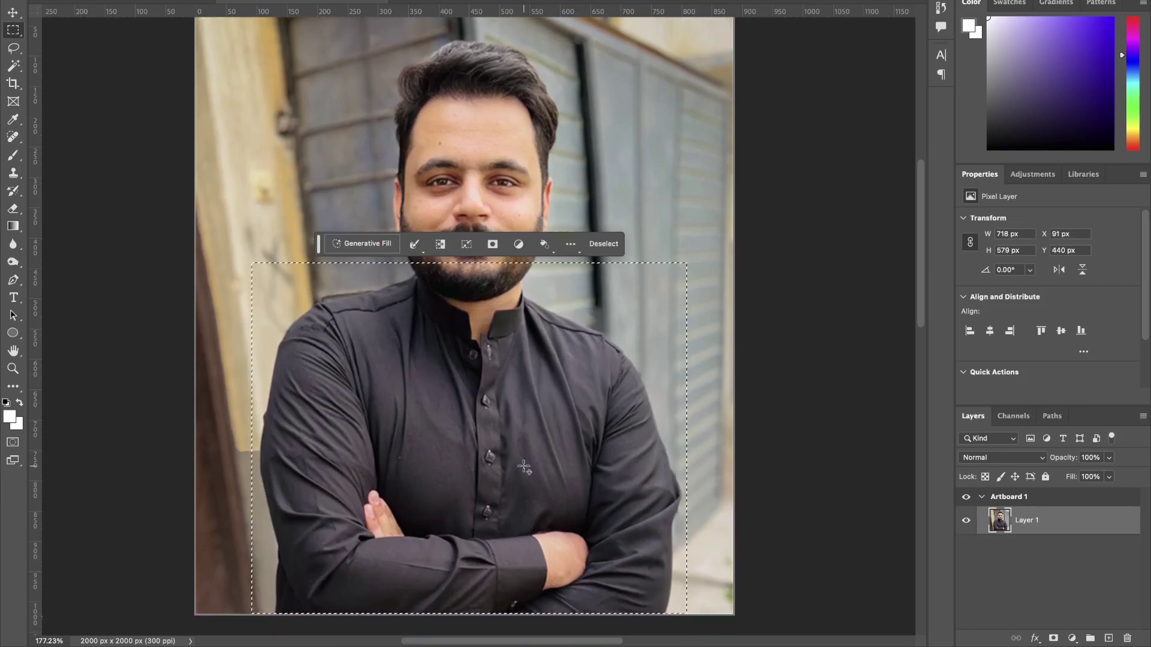
pyautogui.click(366, 243)
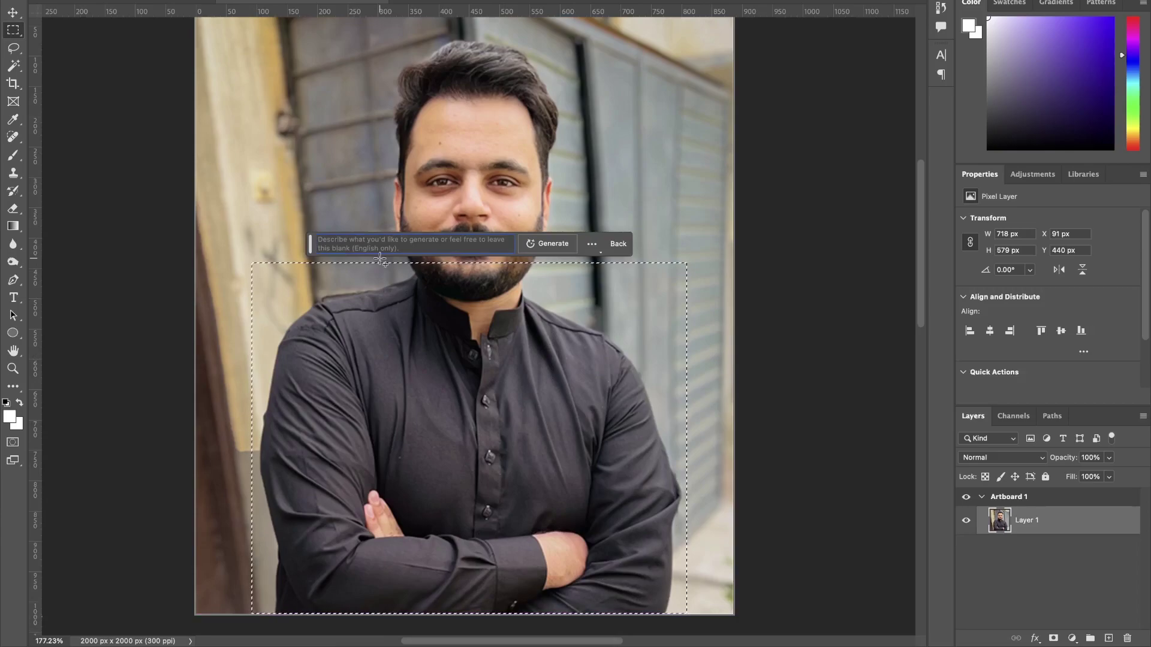
pyautogui.write('professional')
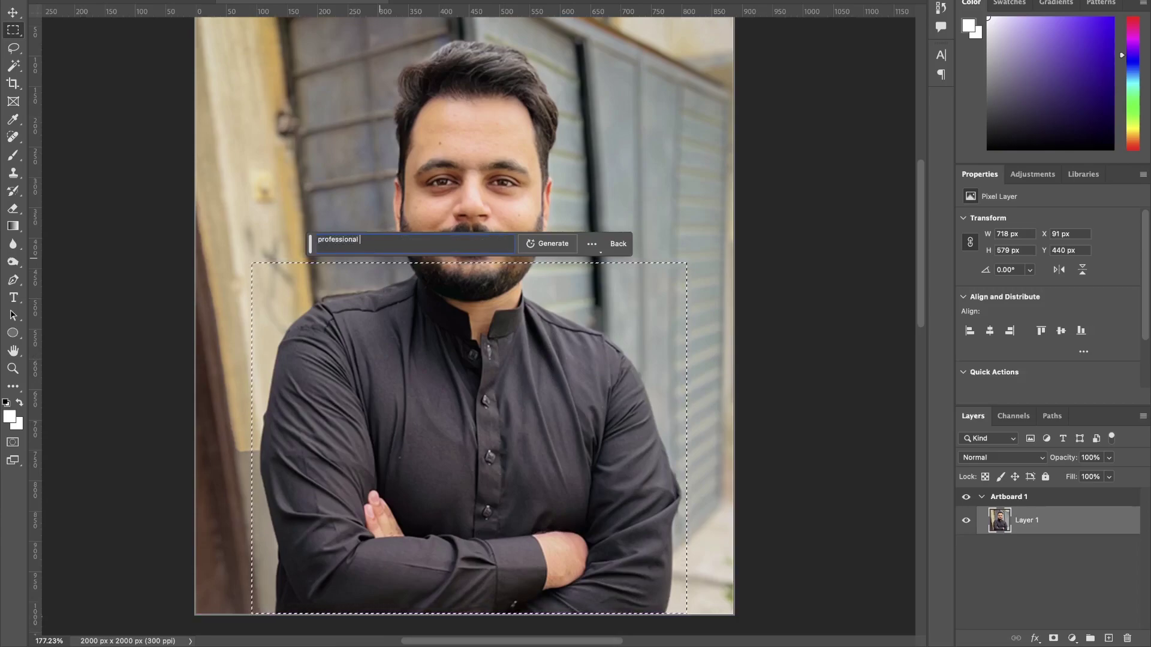
pyautogui.write(' dressing')
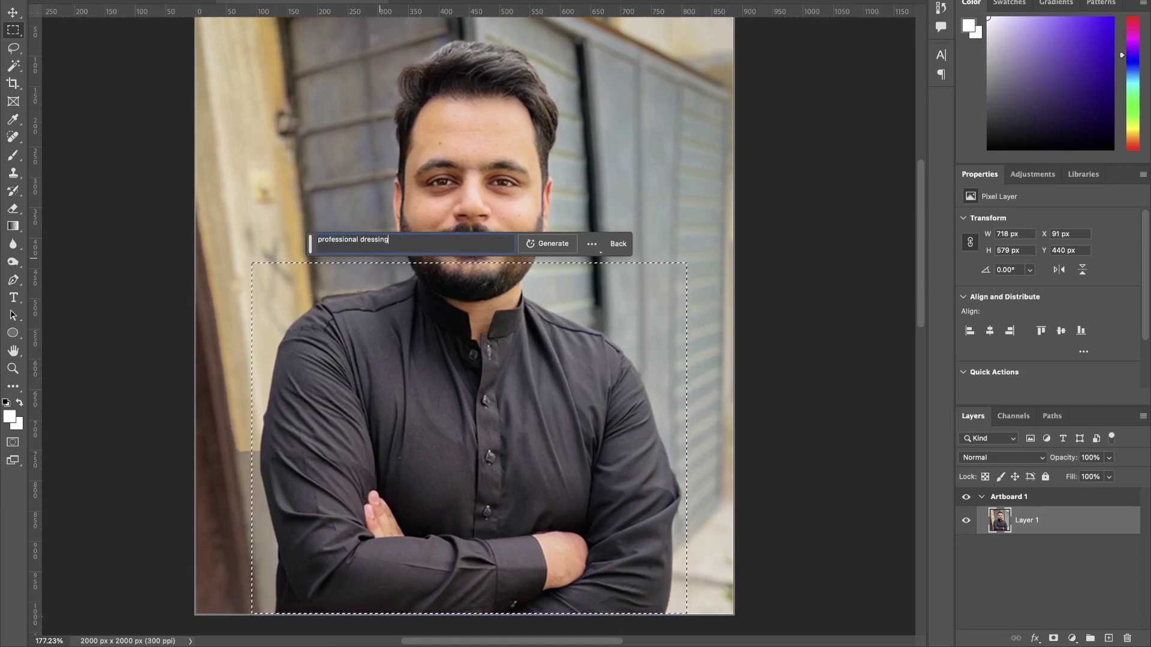
pyautogui.press('Return')
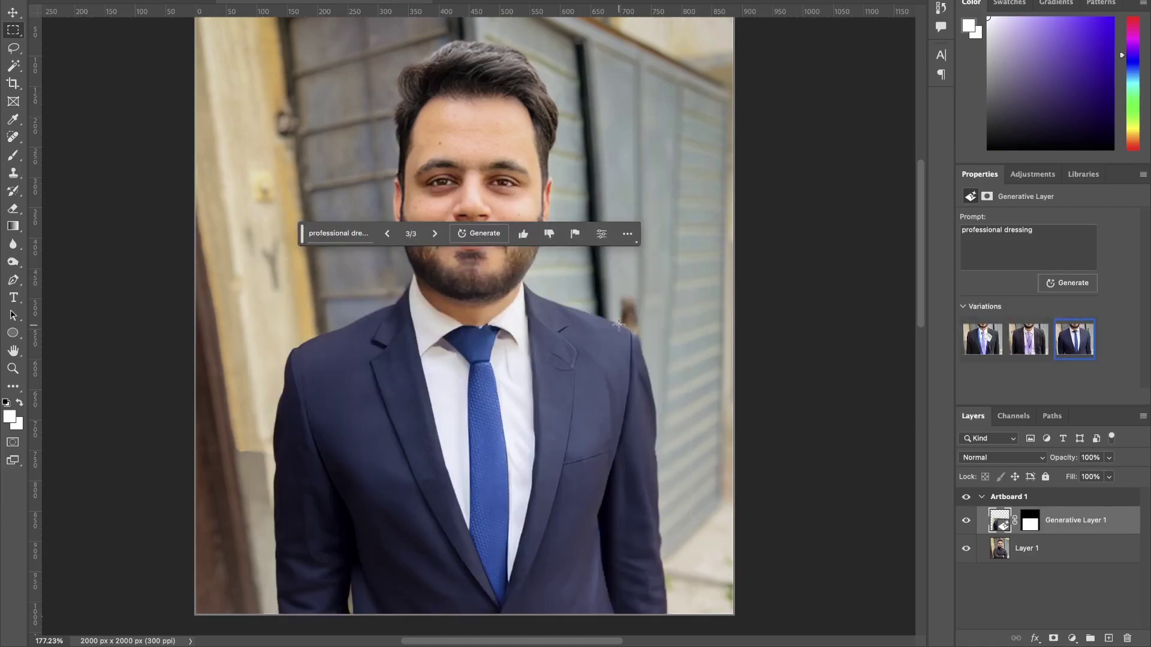
# - Merge Generative Layer 1 with the suit down into Layer 1
pyautogui.click(1077, 552)
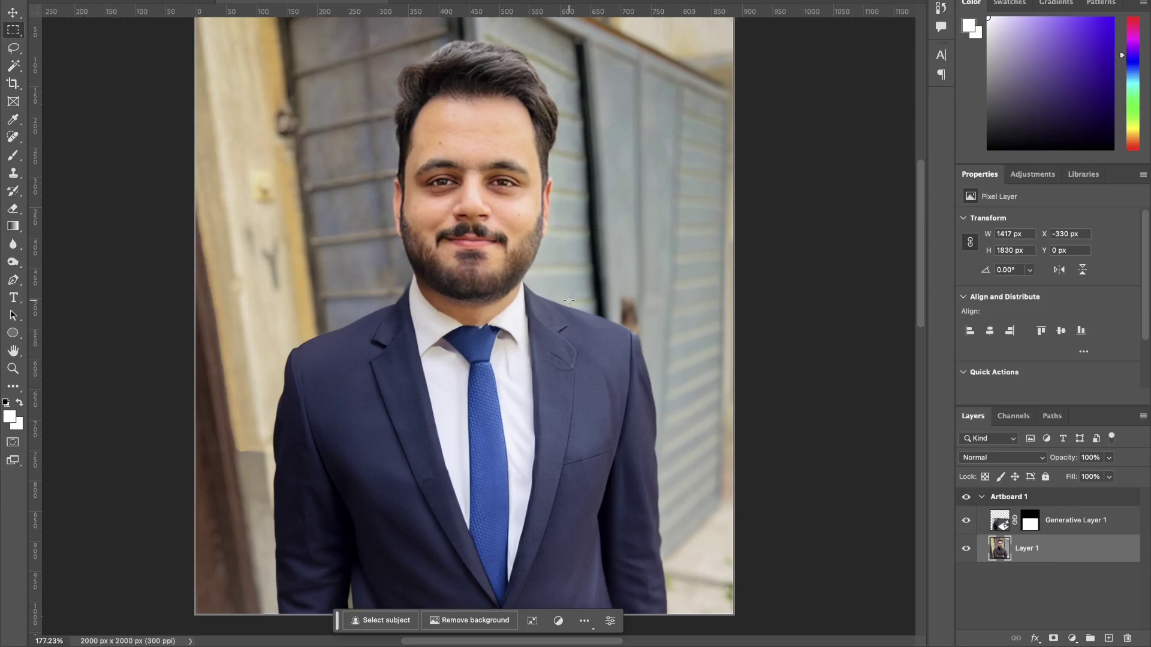
pyautogui.click(997, 522)
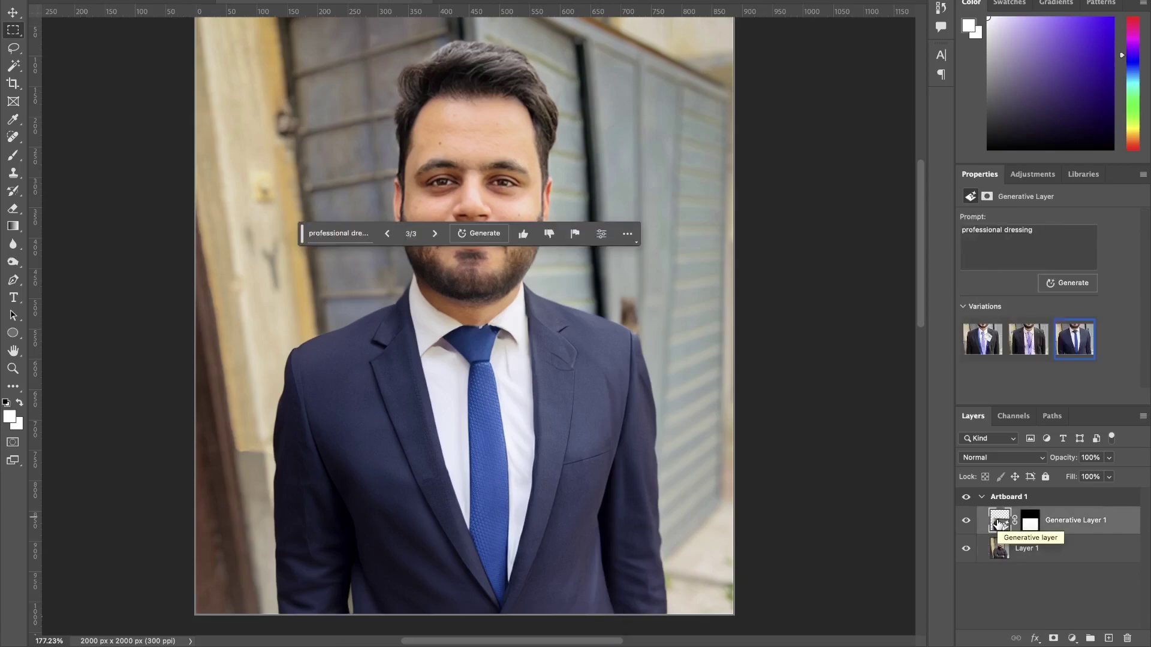
pyautogui.press('Delete')
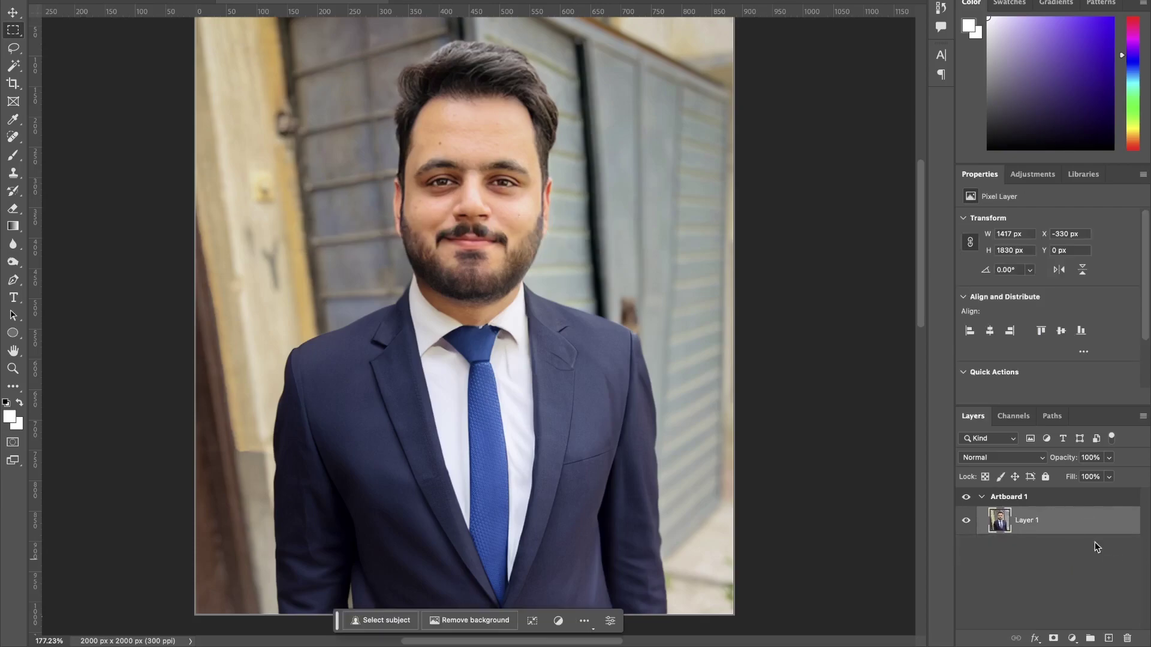
# - Remove Layer 1's background with Quick Actions and place a new empty Layer 2 beneath it
pyautogui.scroll(-2, 1043, 294)
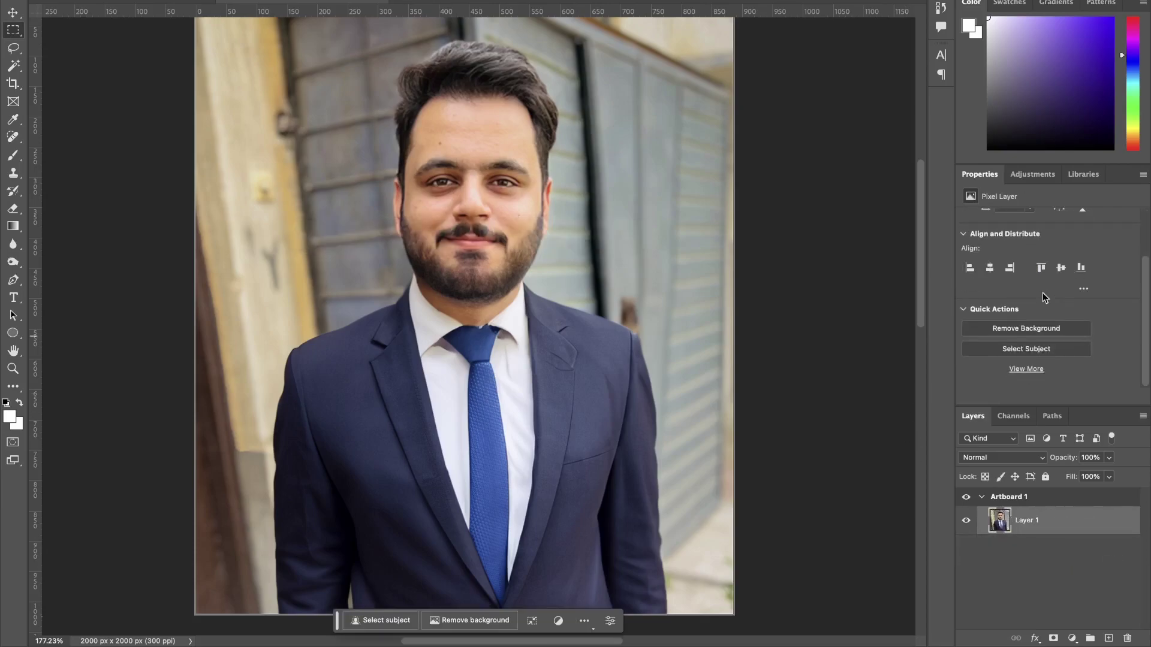
pyautogui.click(1019, 331)
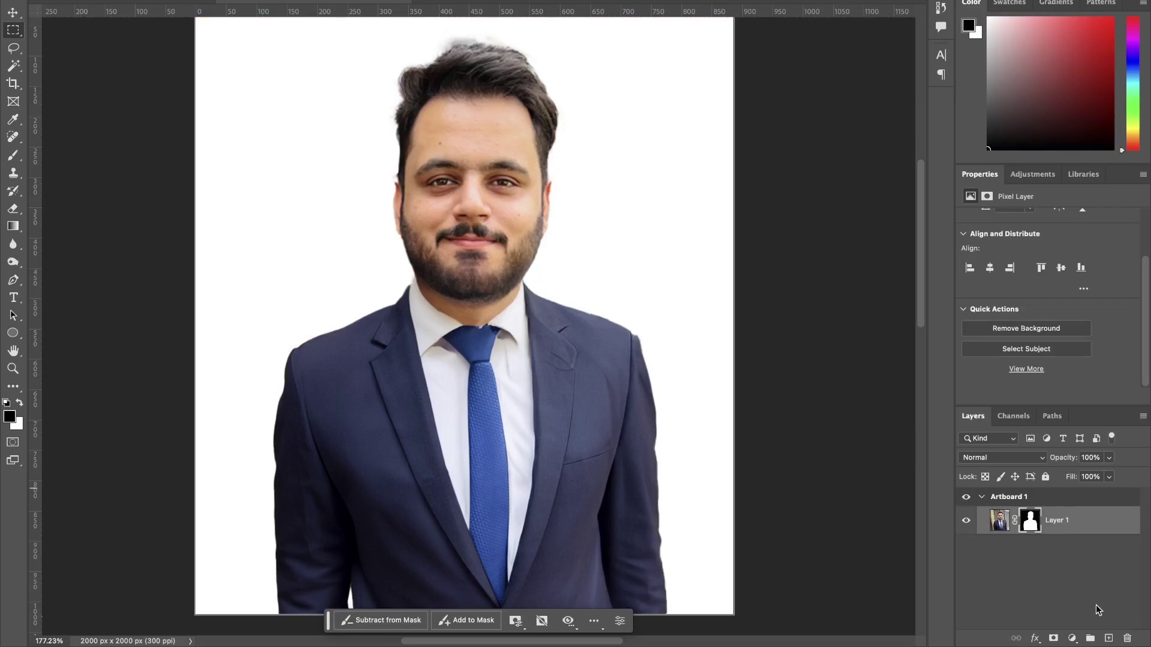
pyautogui.click(1107, 639)
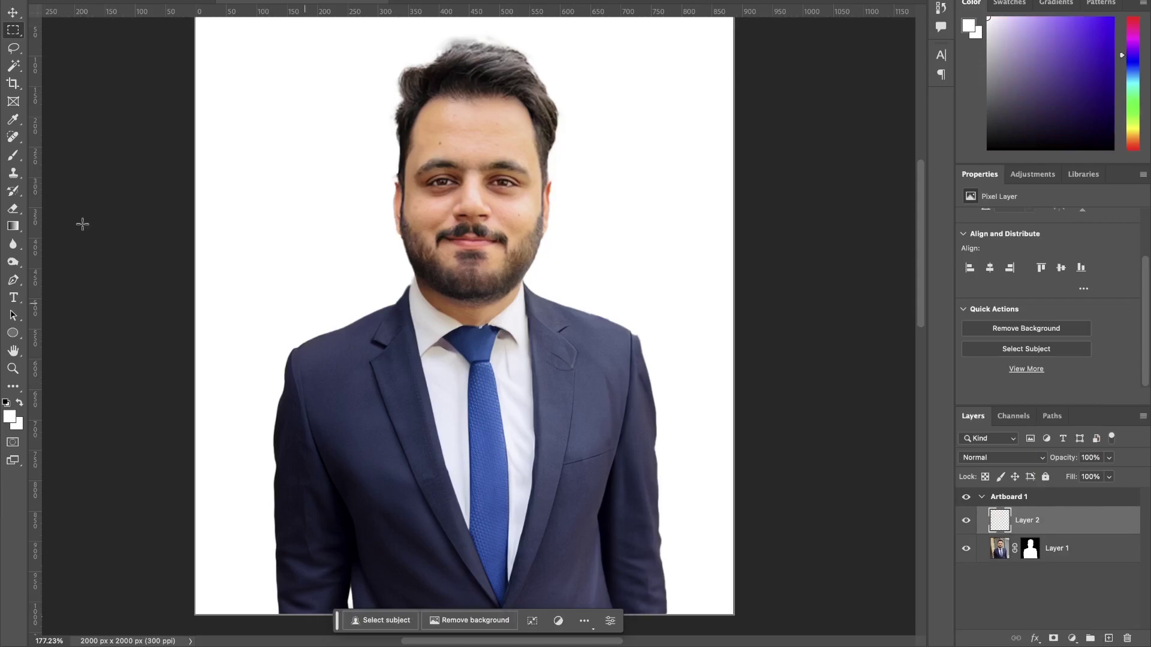
pyautogui.click(13, 79)
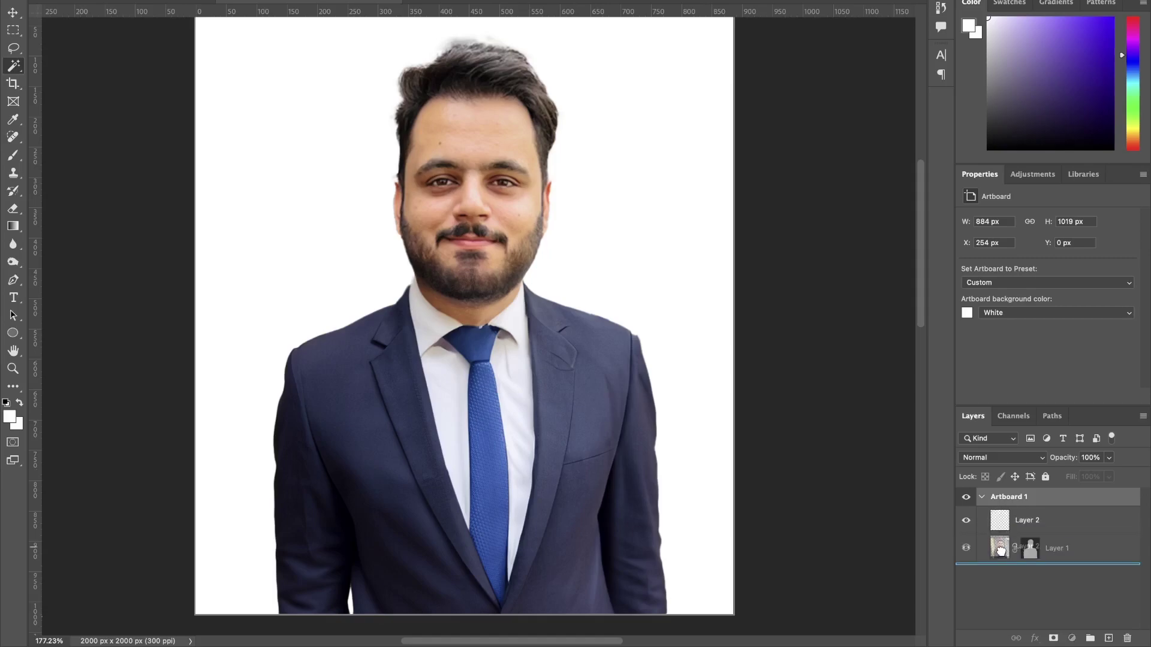
pyautogui.moveTo(1008, 528); pyautogui.dragTo(1000, 562)
pyautogui.click(998, 517)
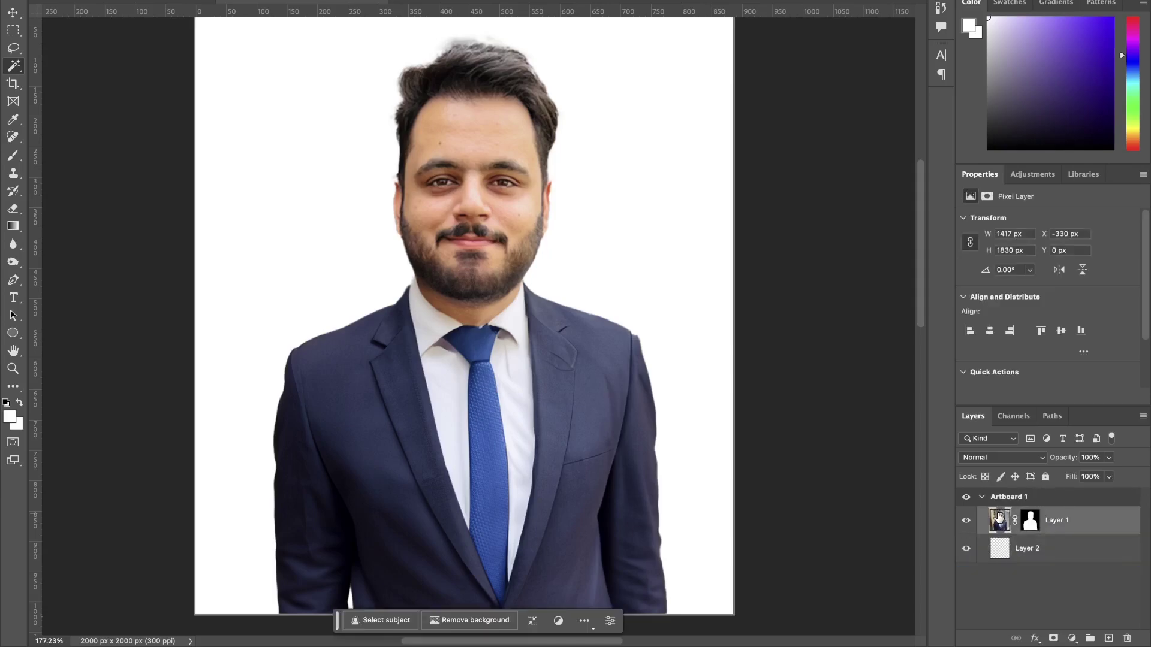
pyautogui.click(625, 251)
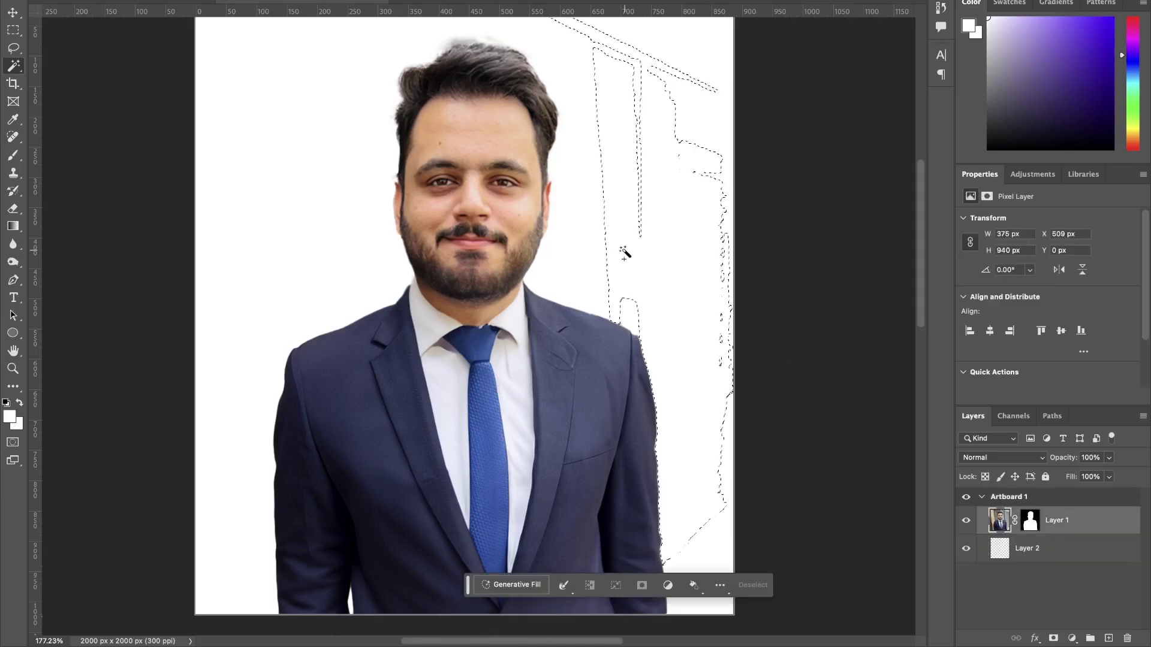
# - Apply Layer 1's mask permanently and select the white background around the man
pyautogui.keyDown('shift'); pyautogui.click(579, 226); pyautogui.keyUp('shift')
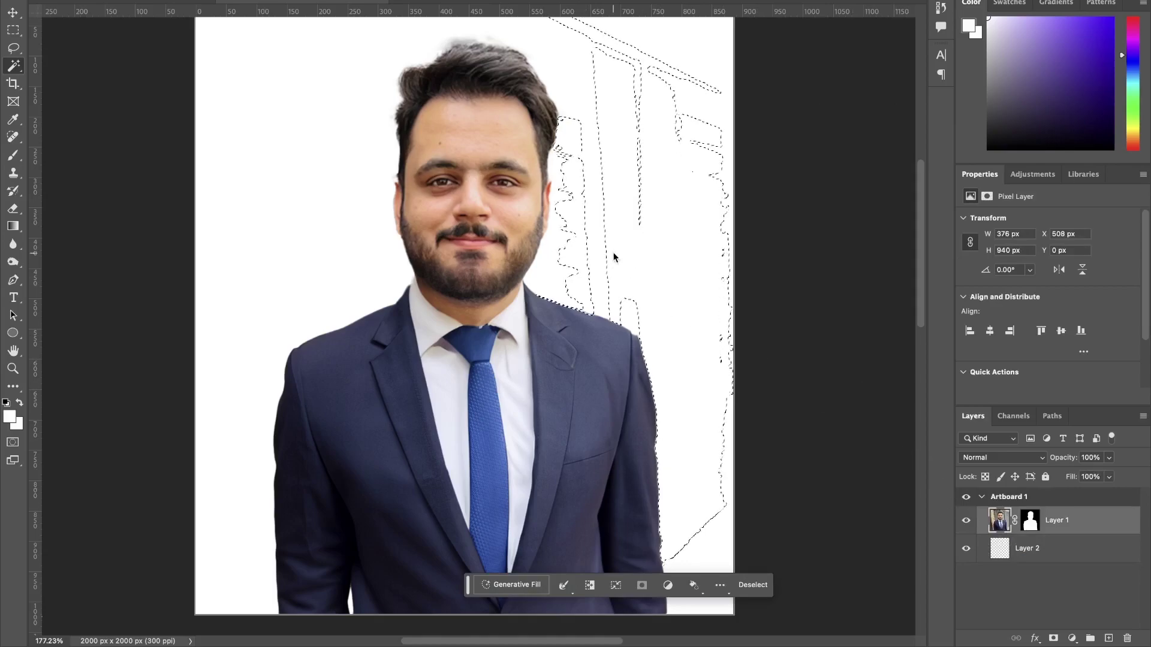
pyautogui.rightClick(1031, 519)
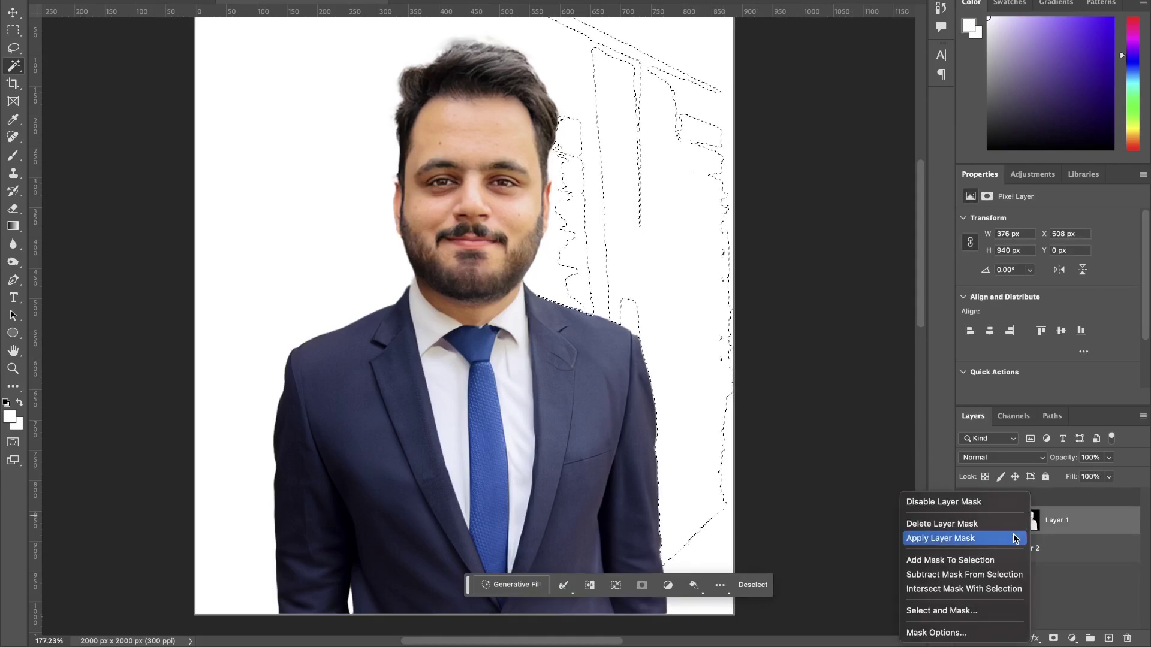
pyautogui.click(1012, 539)
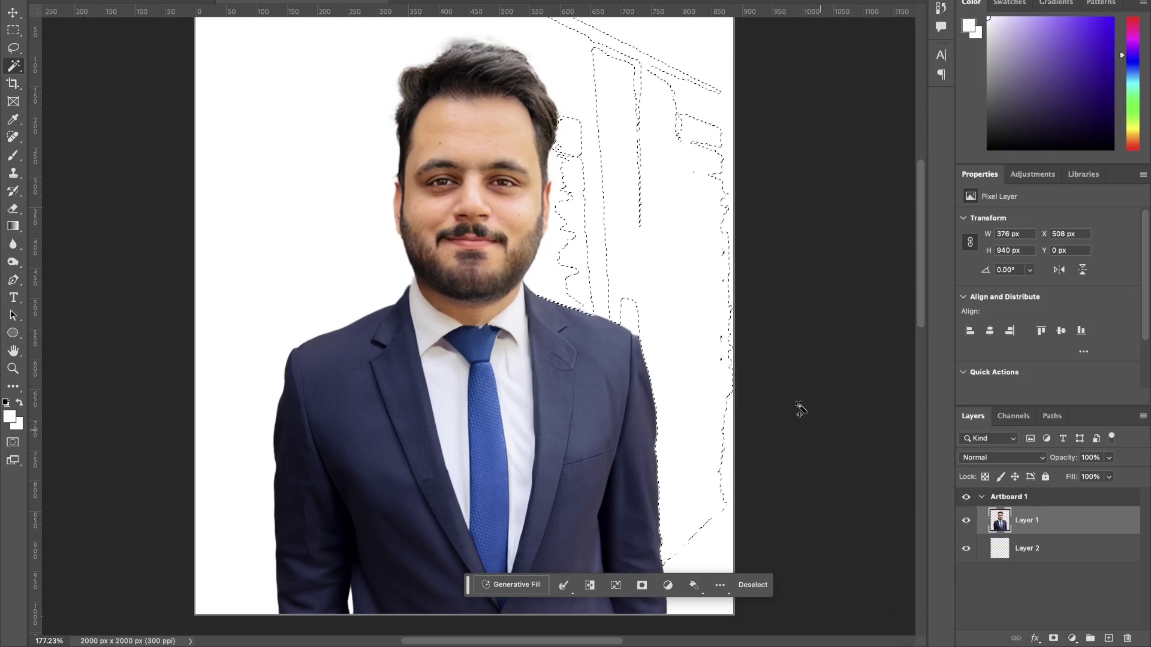
pyautogui.click(710, 294)
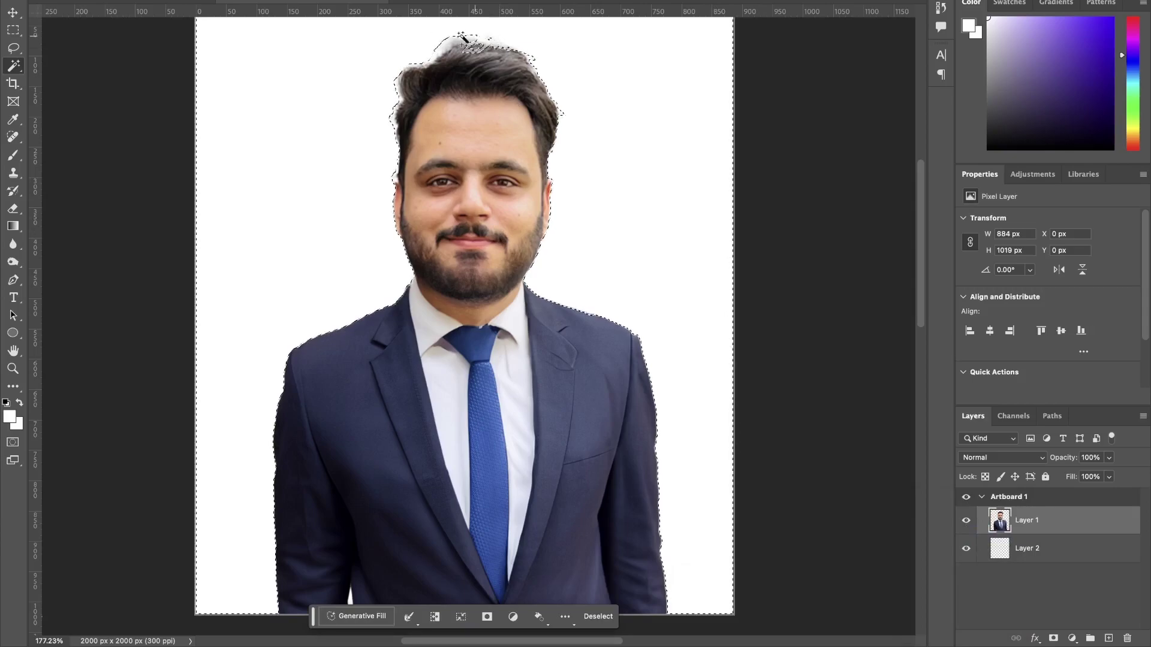
# - Delete the selected white background and deselect
pyautogui.press('Delete')
pyautogui.hotkey('ctrl', 'd')
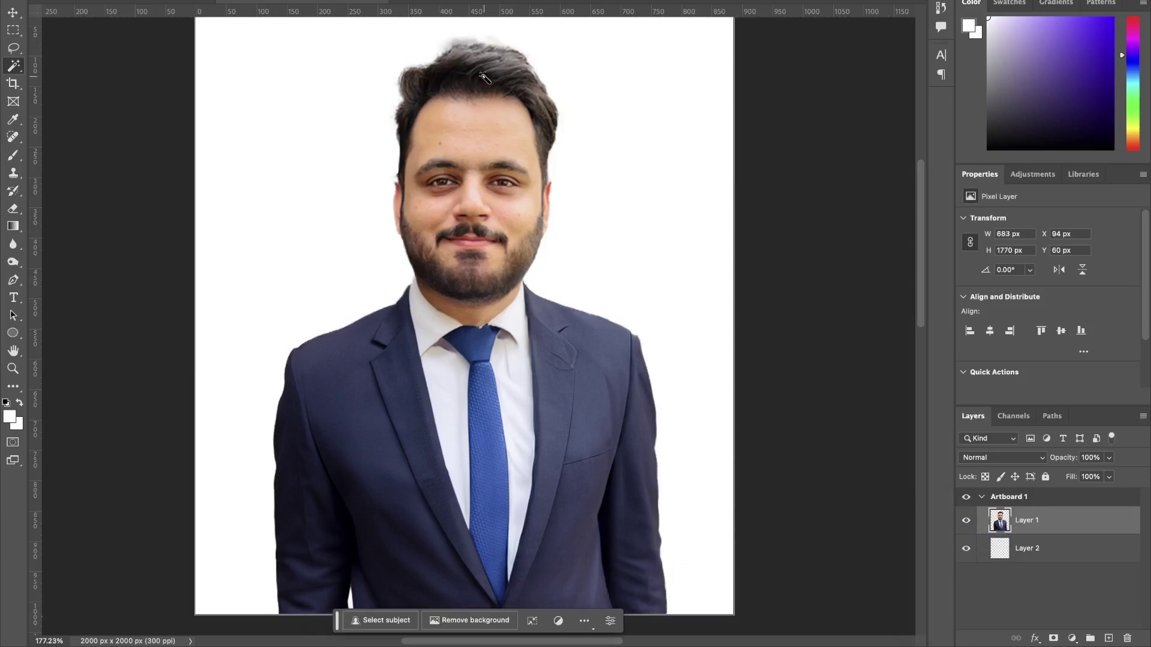
pyautogui.scroll(2, 484, 78)
pyautogui.scroll(2, 485, 78)
pyautogui.scroll(1, 484, 78)
pyautogui.scroll(5, 484, 78)
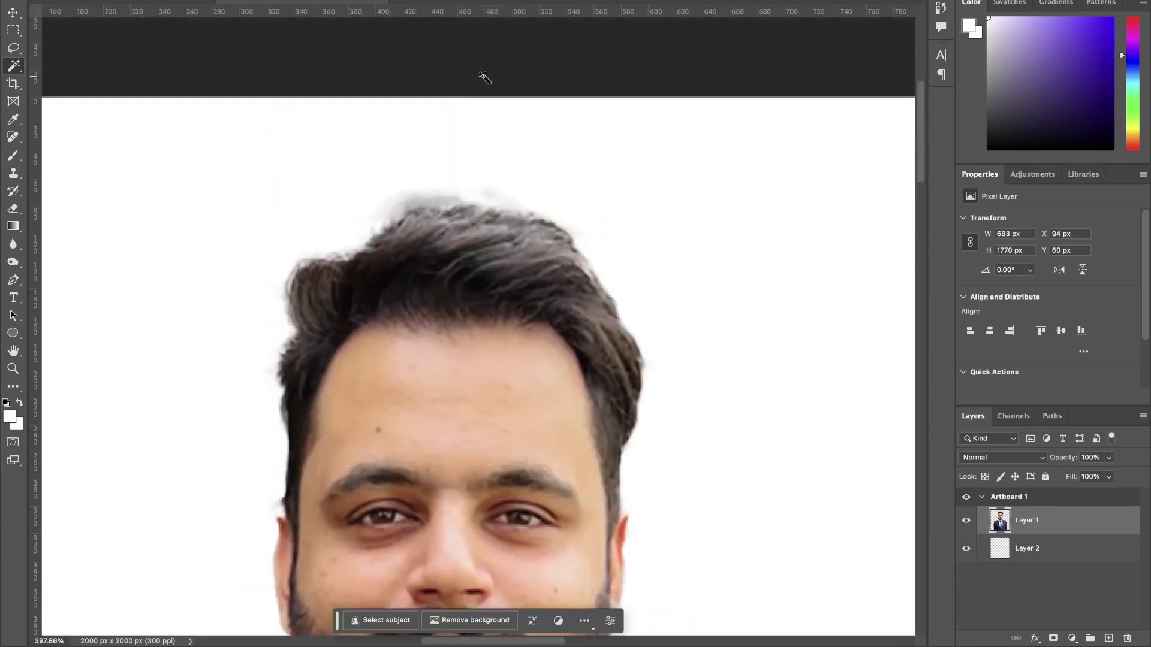
# - Erase the grey haze above the man's hair with a 63 px eraser
pyautogui.click(15, 211)
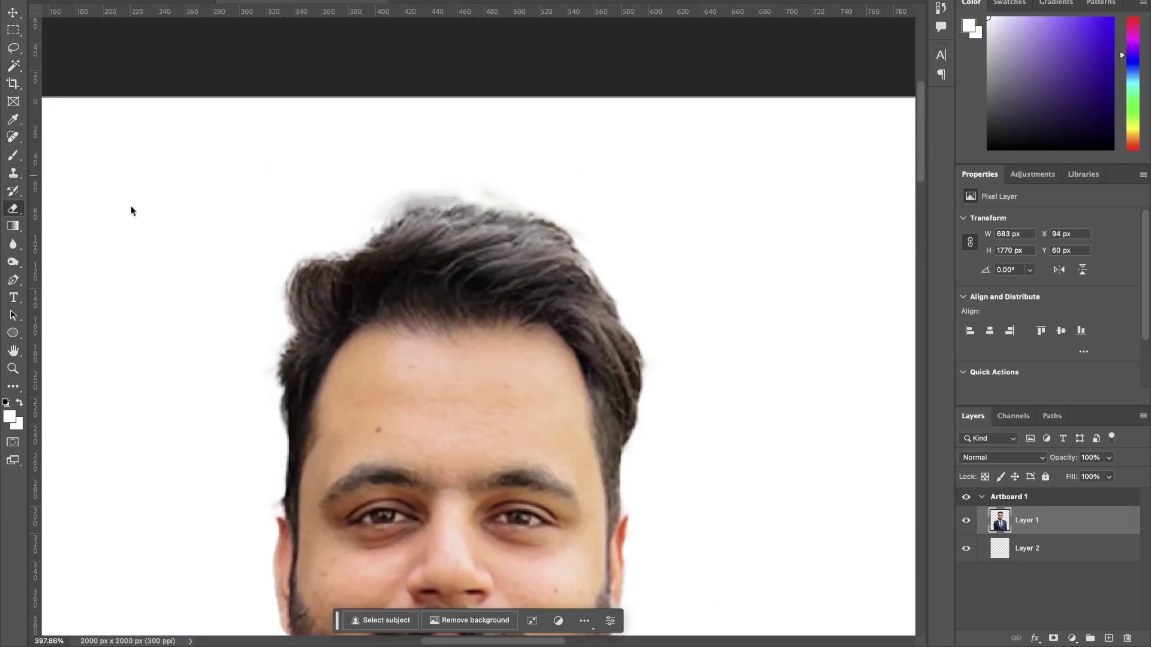
pyautogui.rightClick(454, 193)
pyautogui.moveTo(525, 222); pyautogui.dragTo(547, 226)
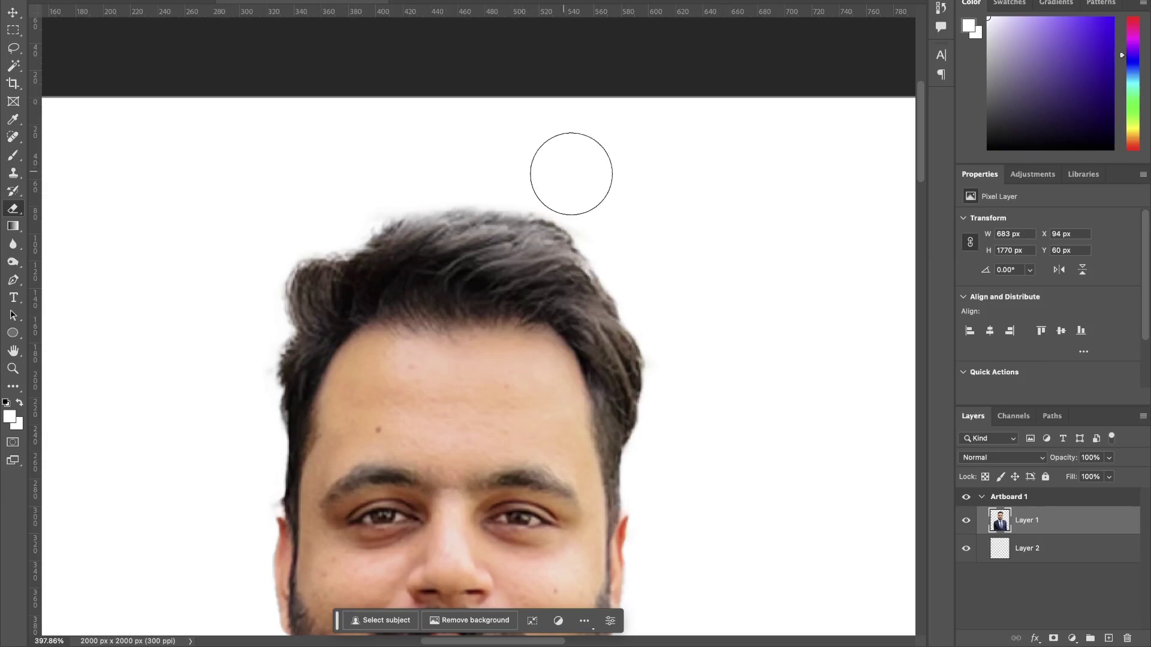
pyautogui.click(646, 246)
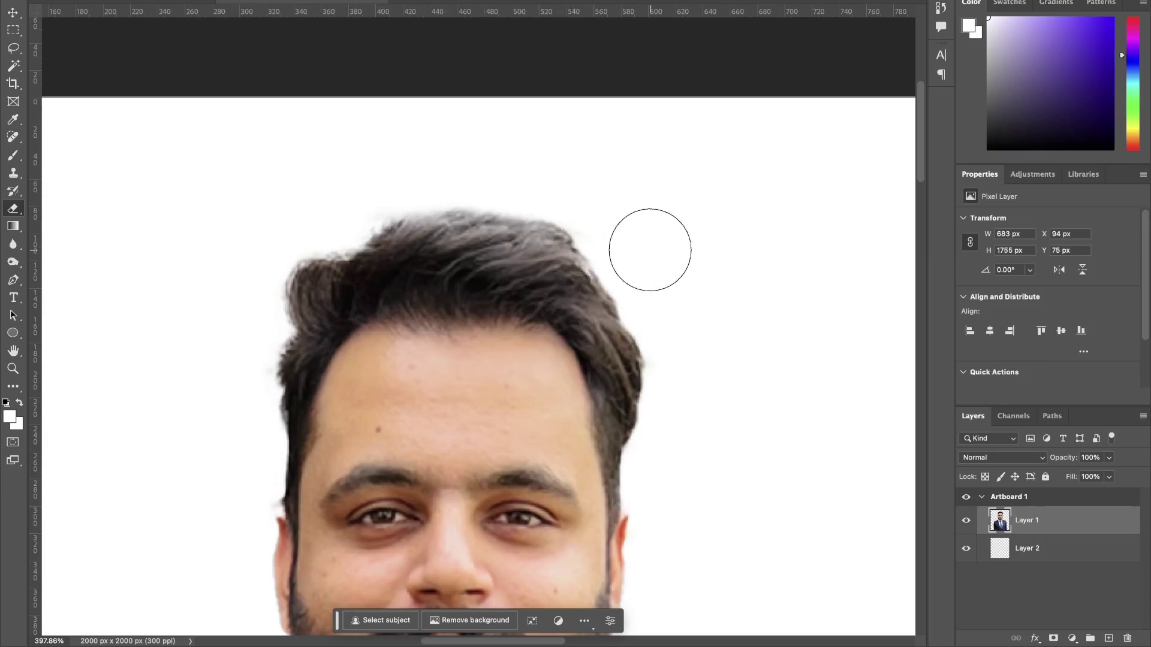
pyautogui.scroll(-5, 648, 248)
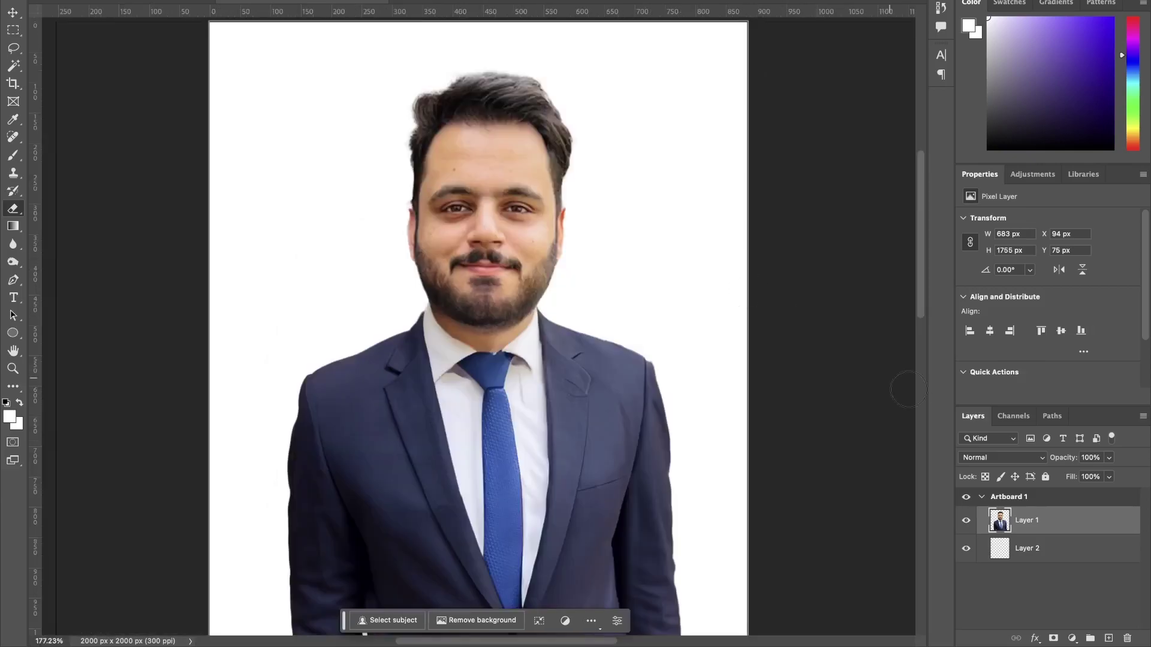
# - Magic Wand the white background, cut it, and reselect the empty area around the man
pyautogui.click(11, 71)
pyautogui.click(281, 119)
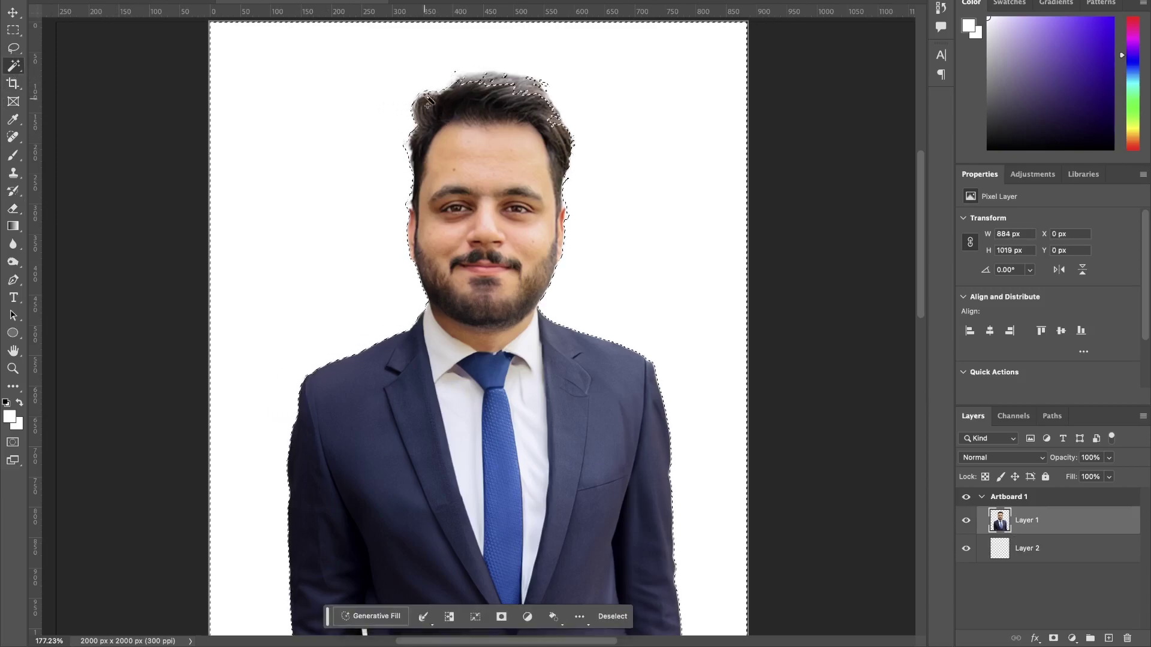
pyautogui.hotkey('ctrl', 'x')
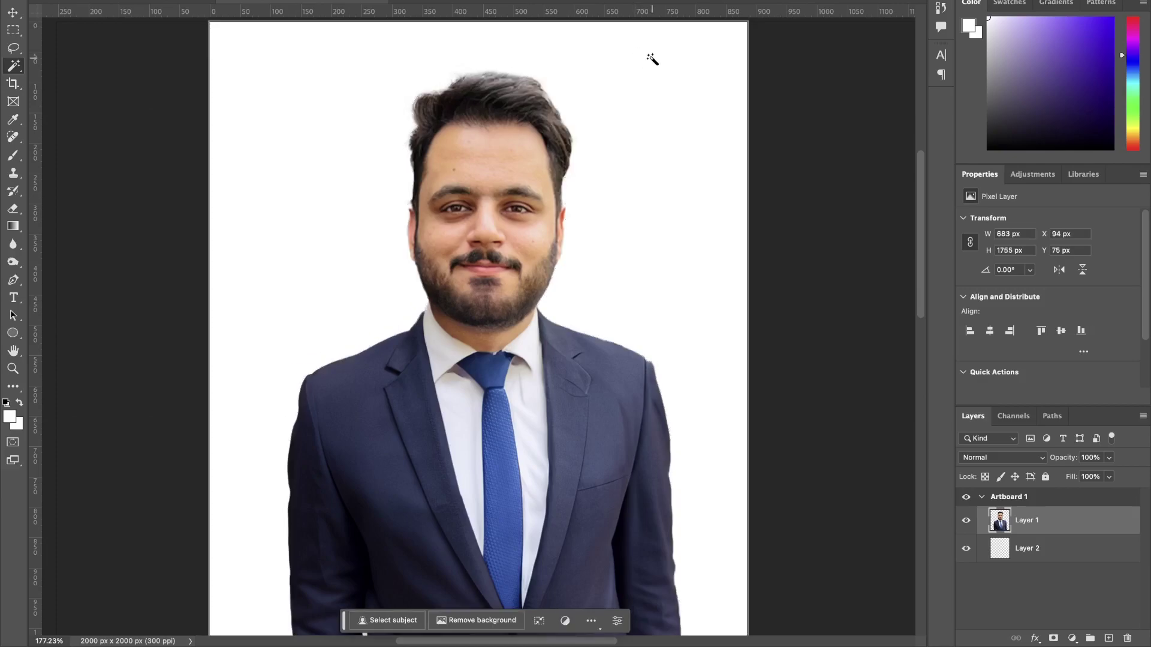
pyautogui.click(649, 57)
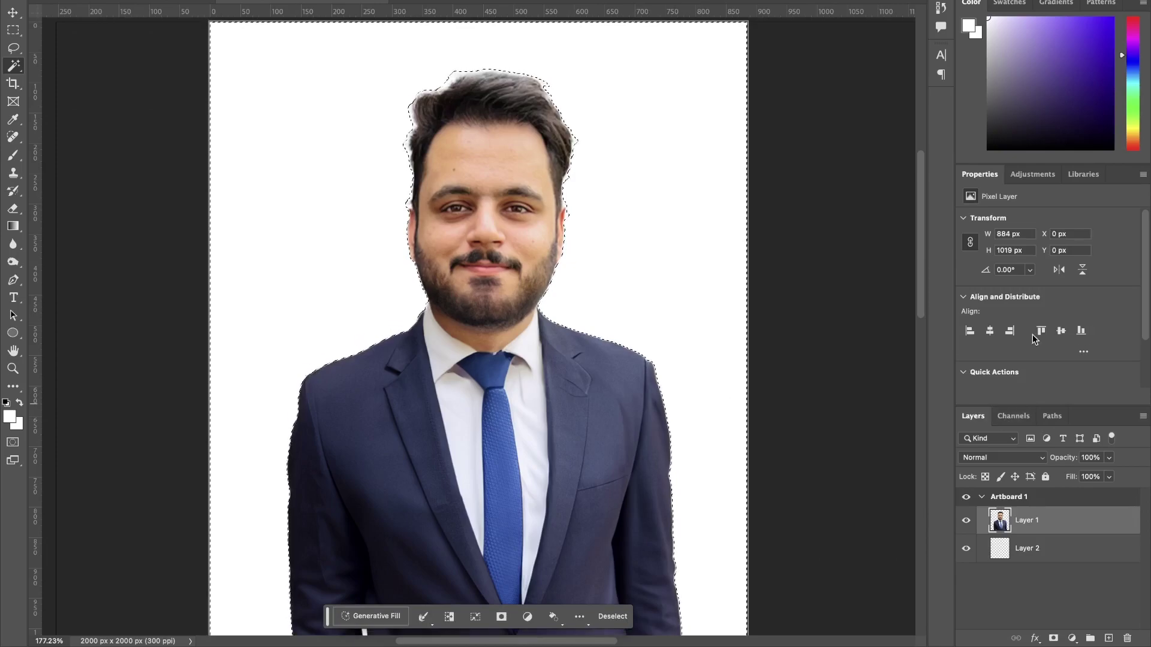
# - Generate a 'professional background' fill and keep the first, plain pale-wall variation
pyautogui.click(367, 616)
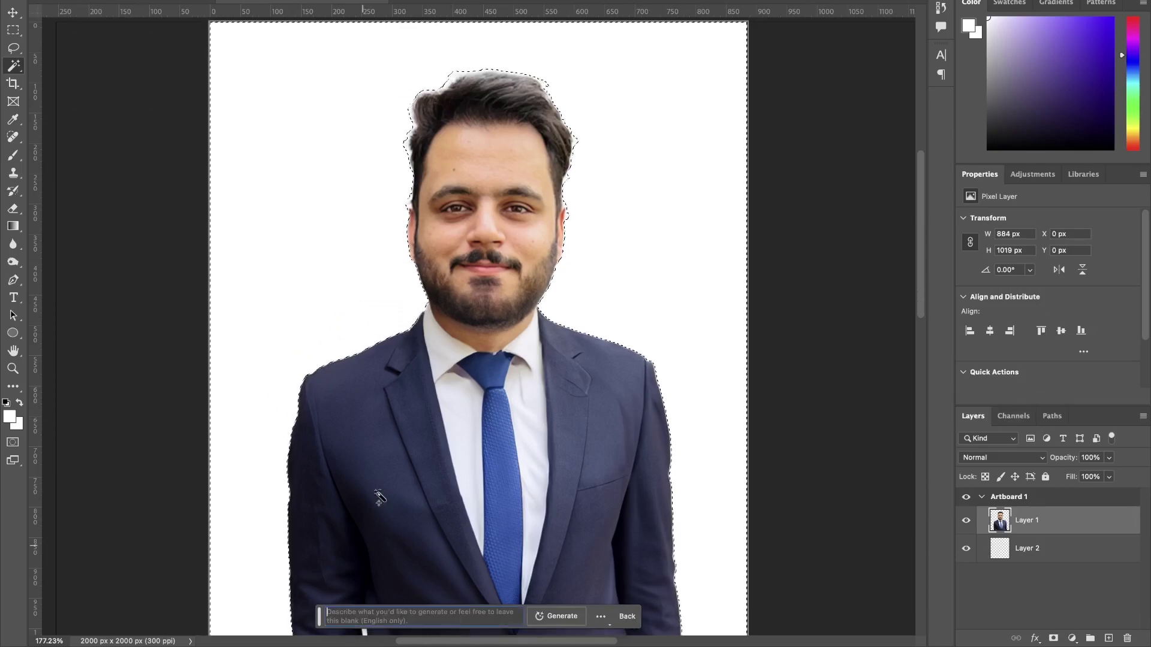
pyautogui.write('profess')
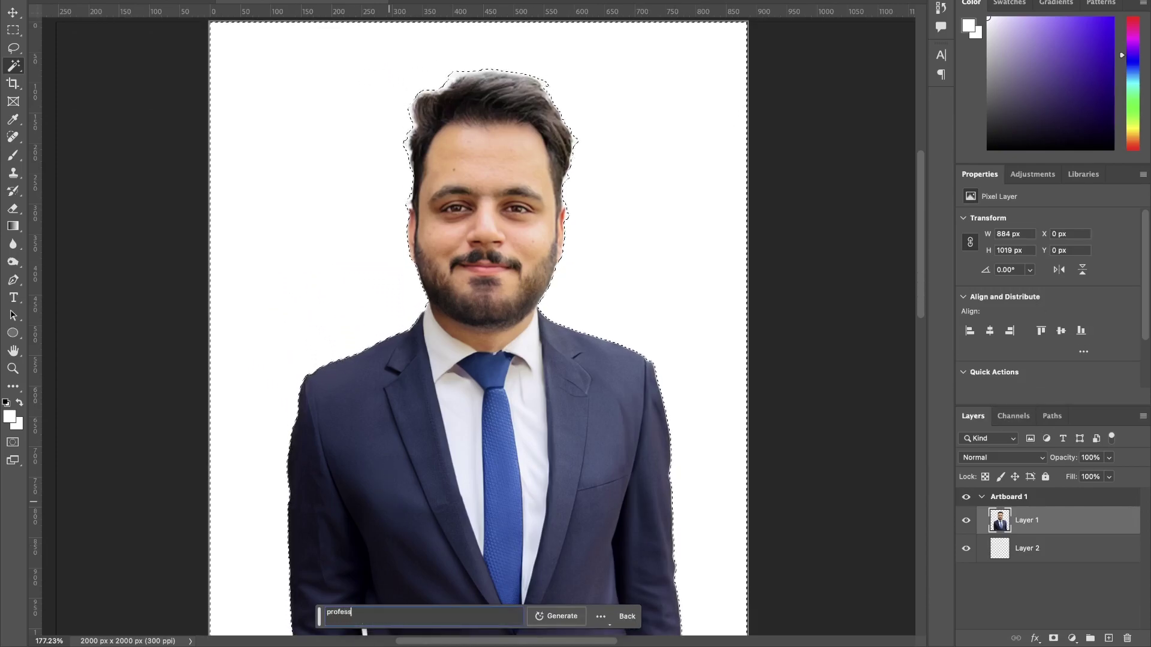
pyautogui.write('ional backgrou')
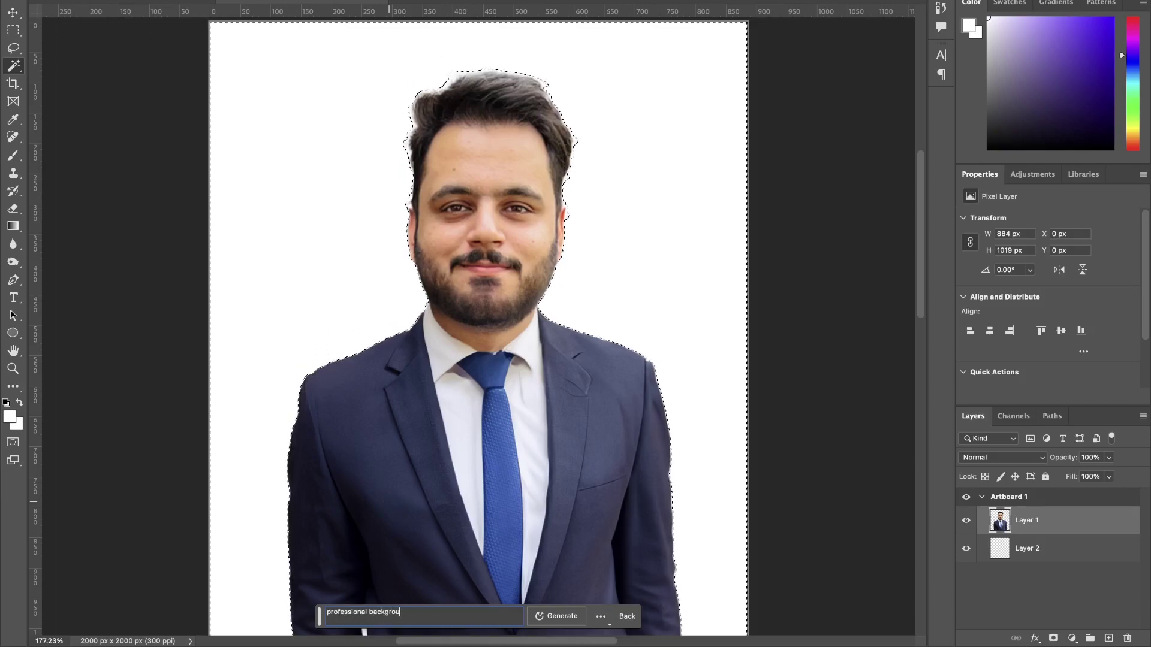
pyautogui.write('nd')
pyautogui.press('Return')
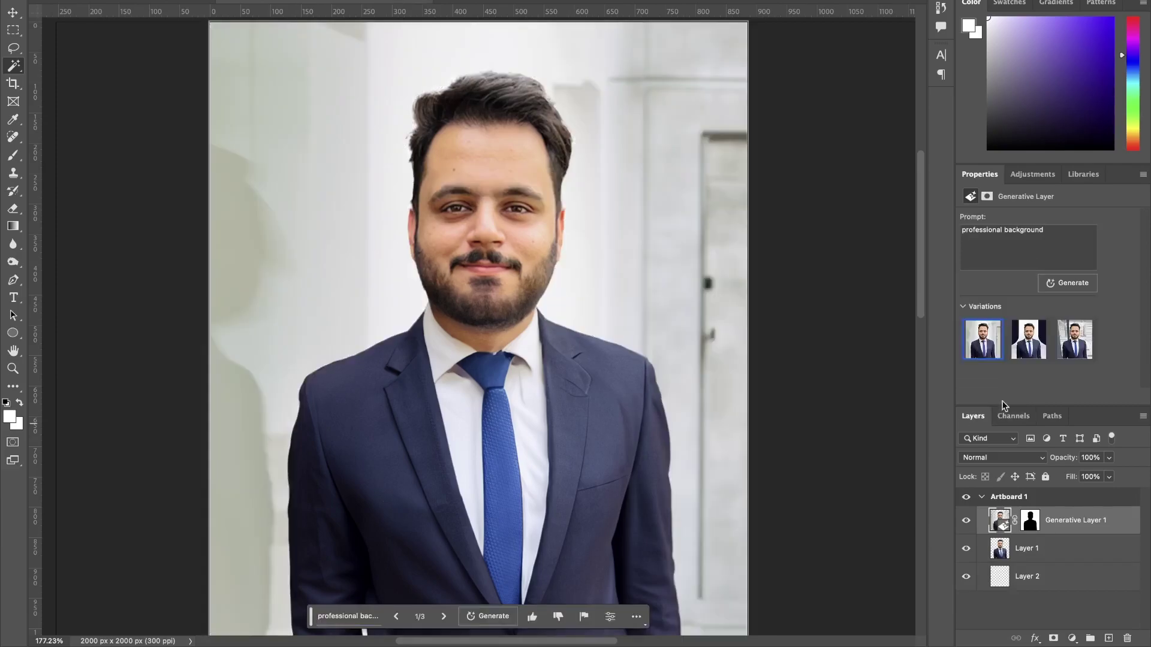
pyautogui.click(1028, 339)
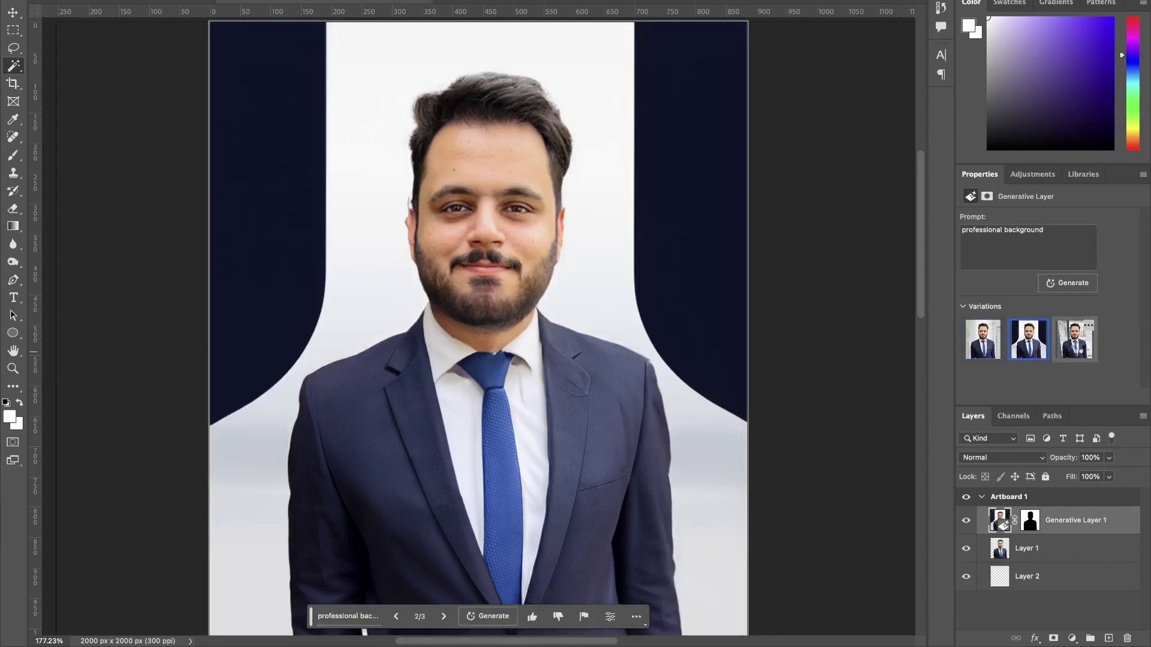
pyautogui.click(1077, 344)
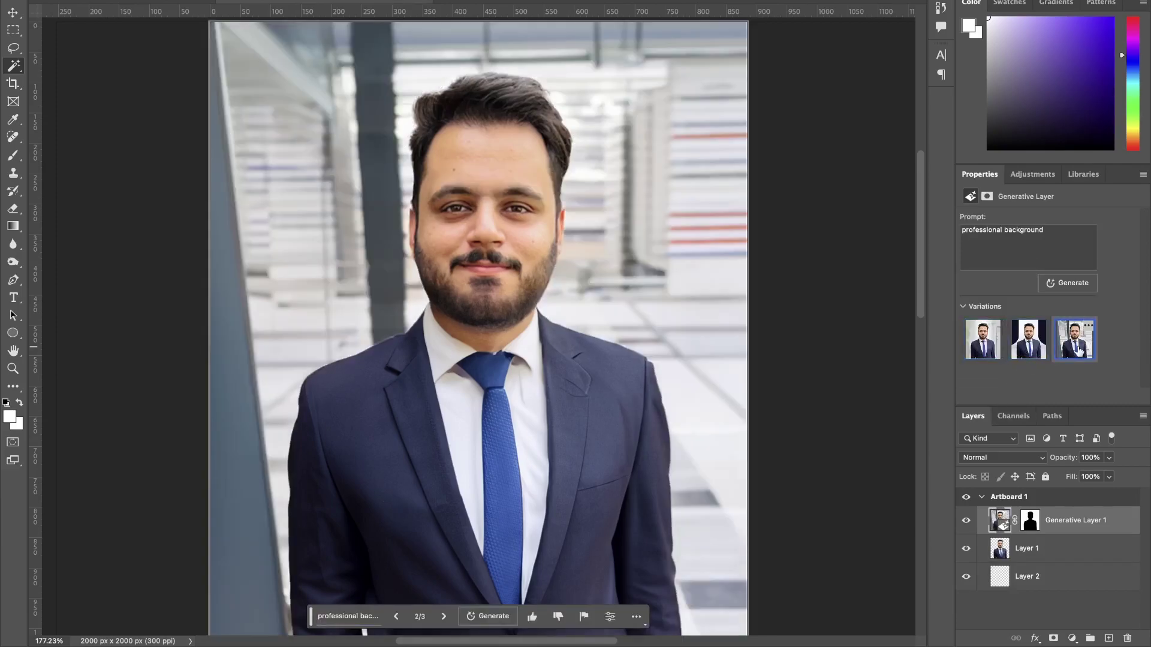
pyautogui.click(990, 344)
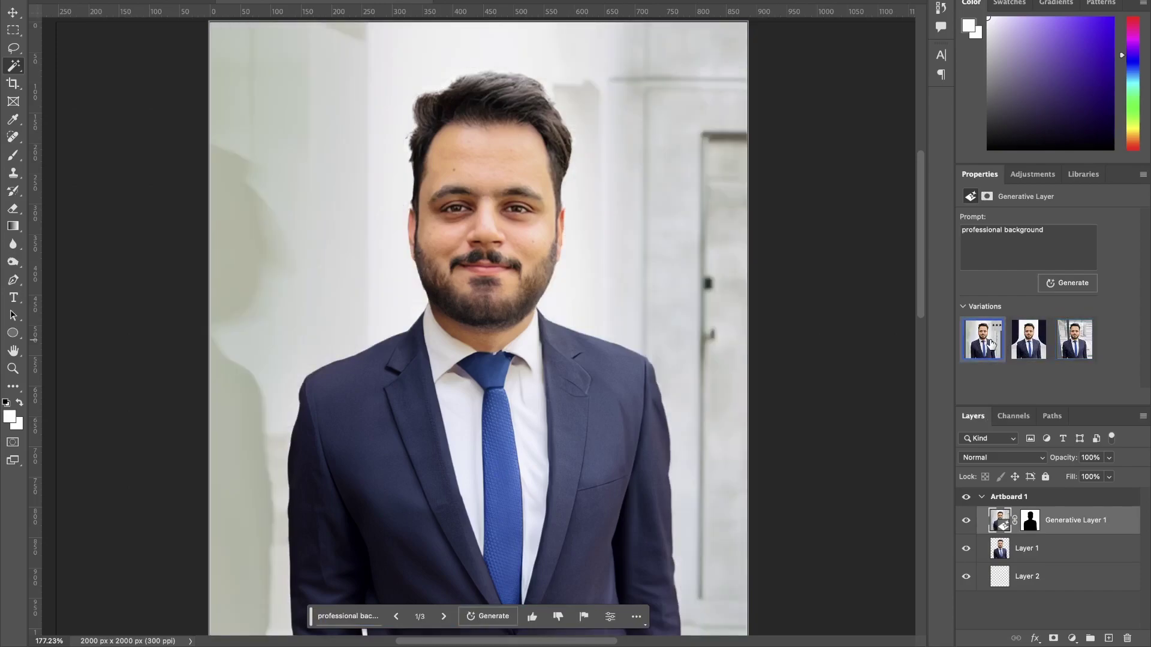
pyautogui.click(13, 83)
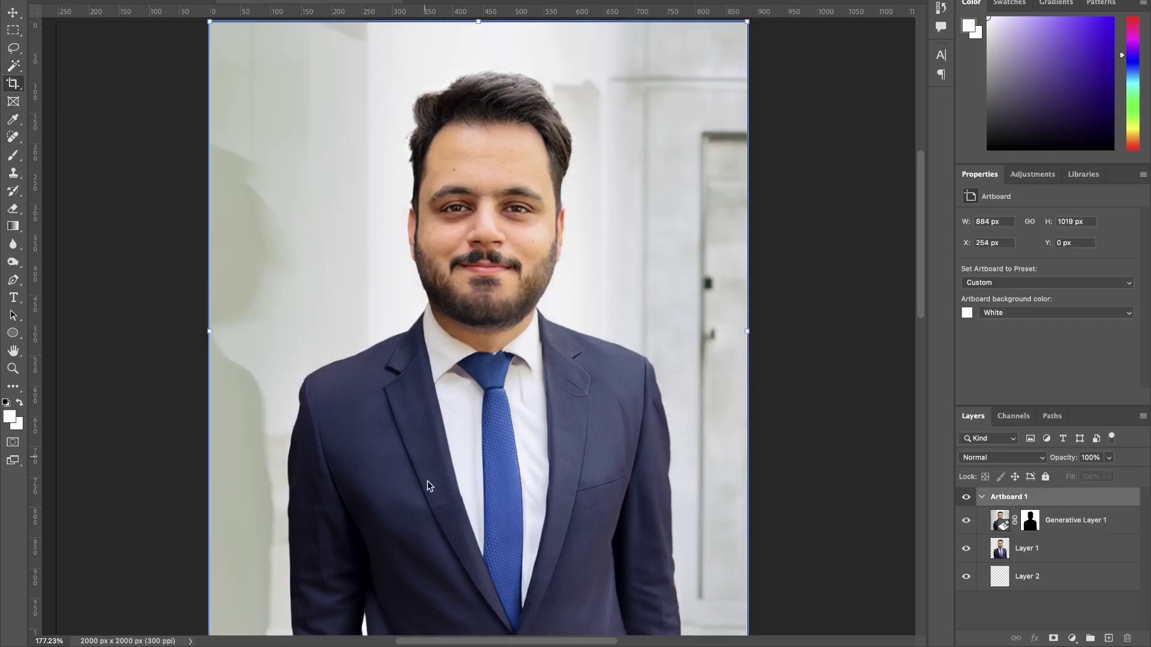
# - Crop the artboard to 884 × 890 px by raising its bottom edge
pyautogui.scroll(-5, 216, 606)
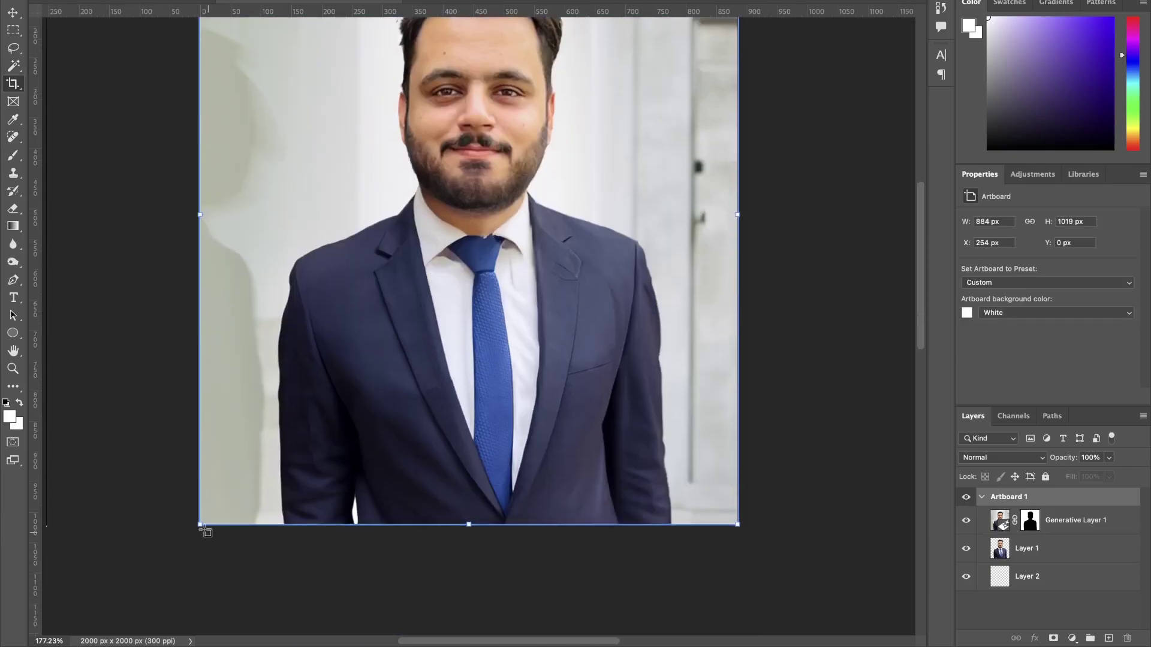
pyautogui.moveTo(203, 530); pyautogui.dragTo(198, 448)
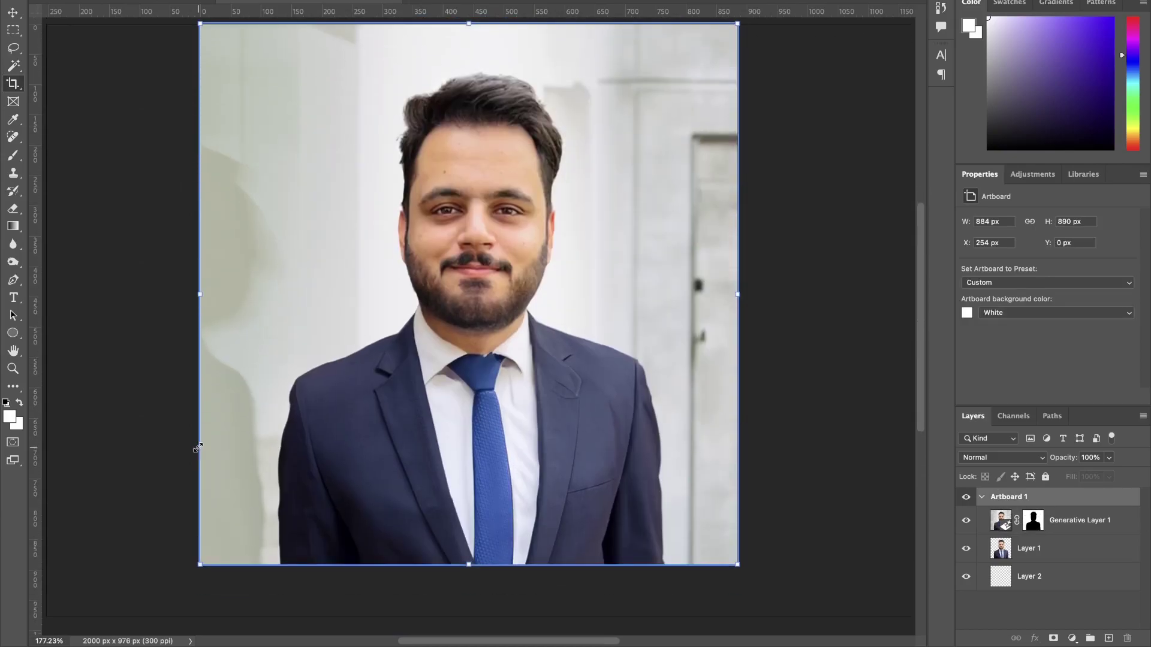
pyautogui.scroll(2, 198, 448)
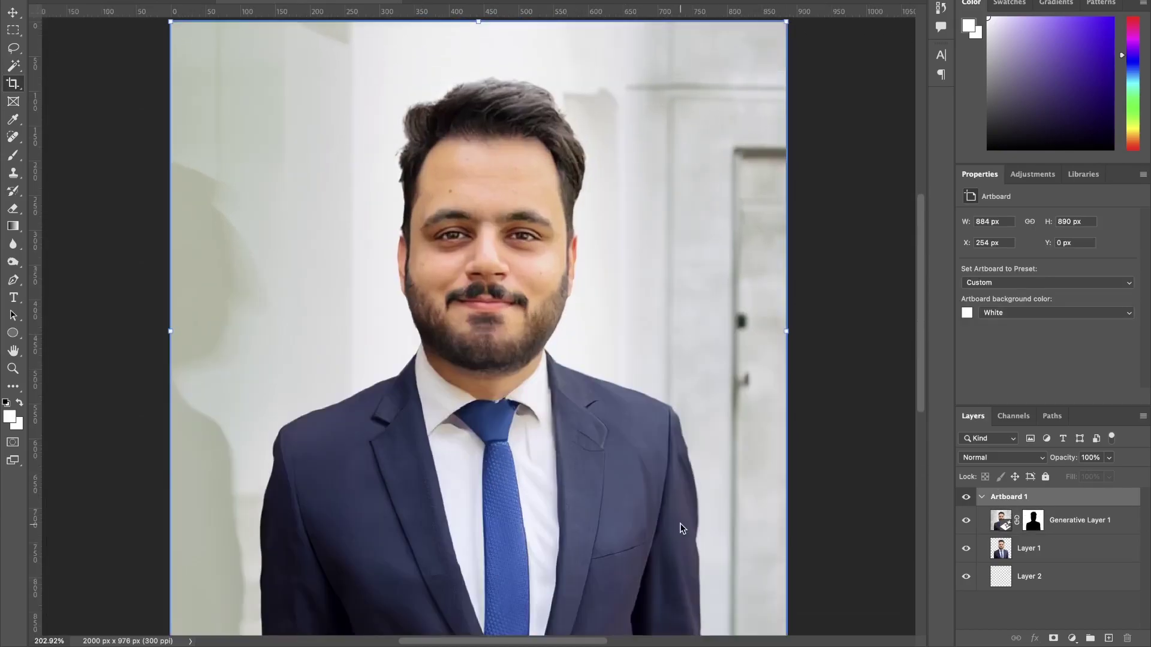